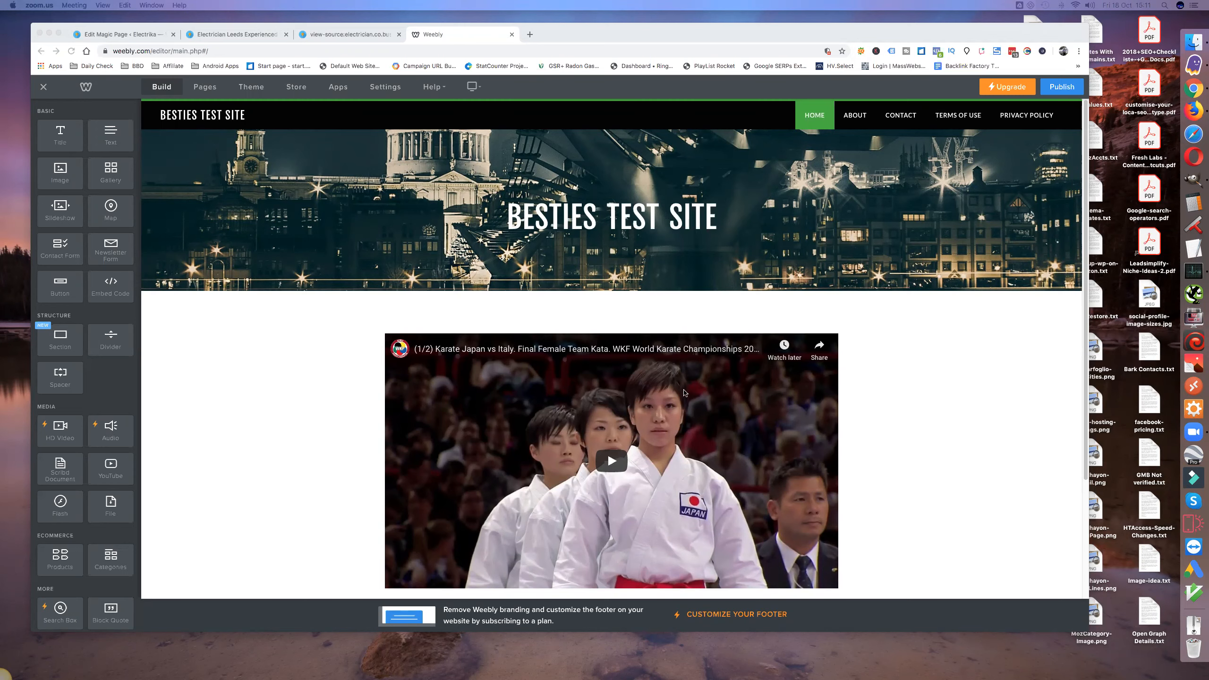
scroll(655, 404, down, 3)
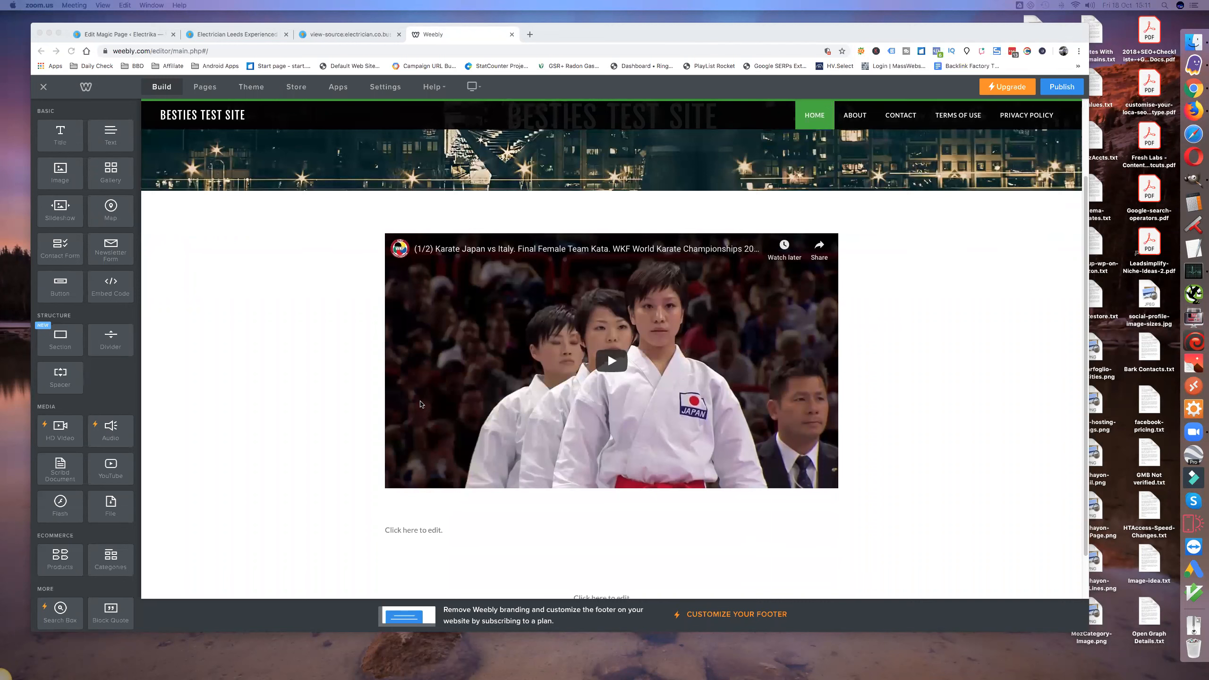
scroll(416, 398, up, 1)
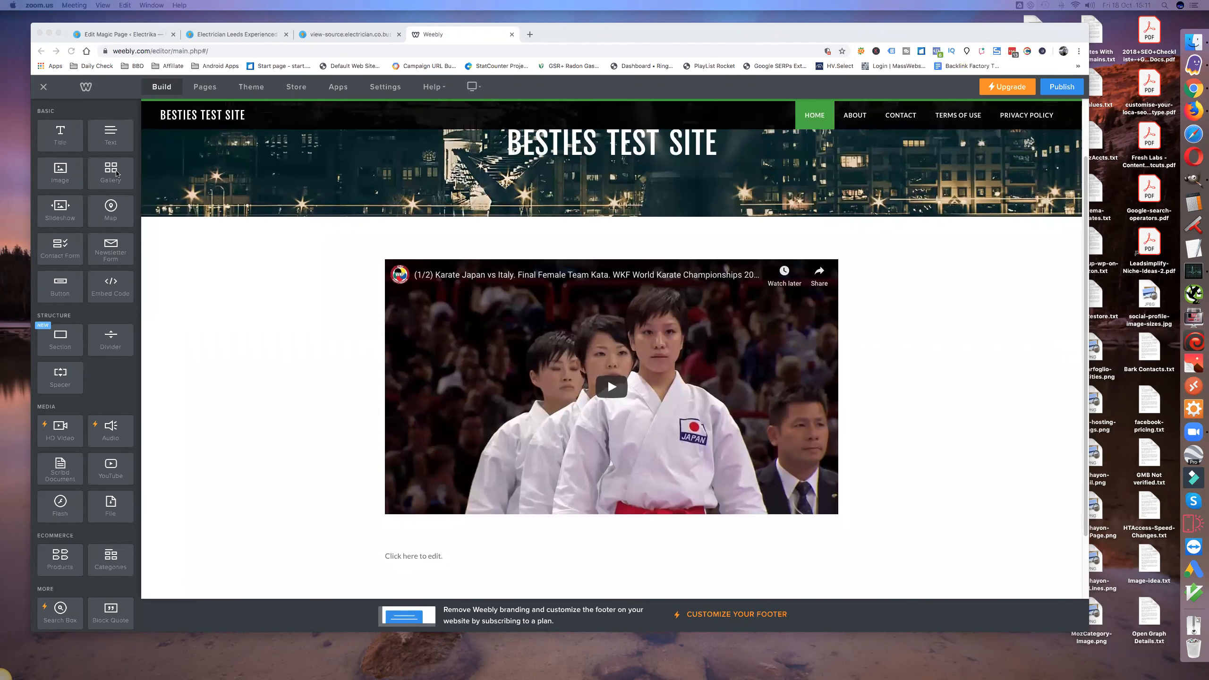
scroll(133, 241, down, 3)
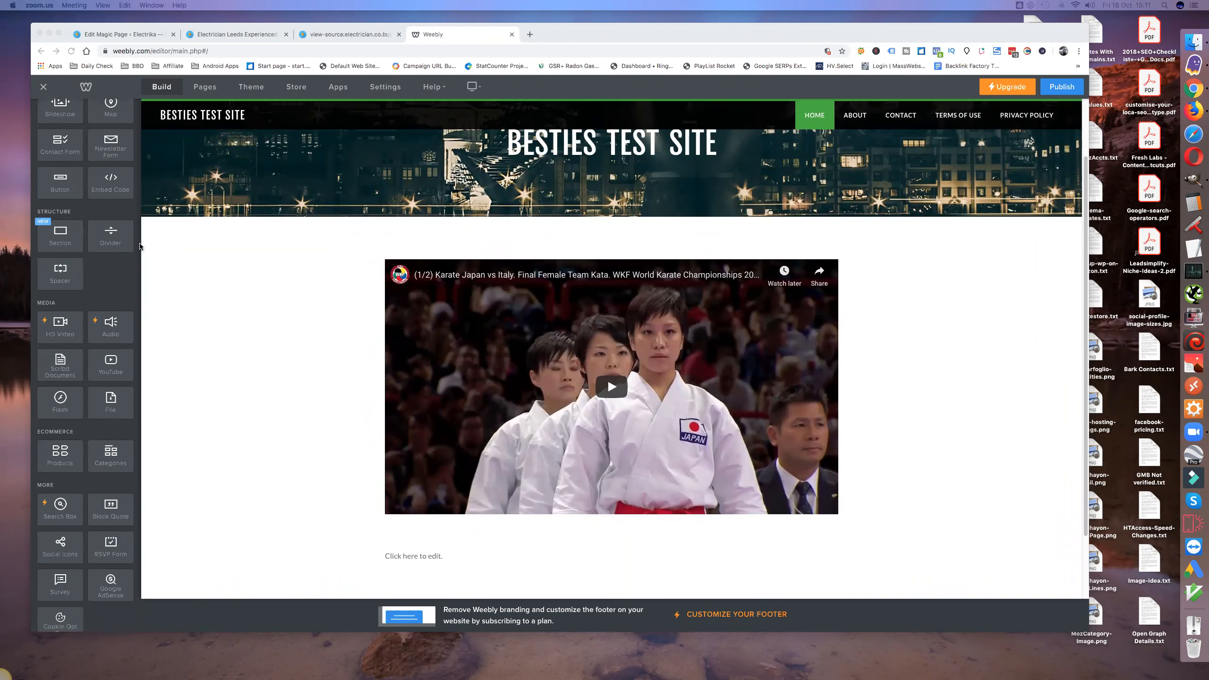
scroll(468, 528, down, 1)
click(420, 544)
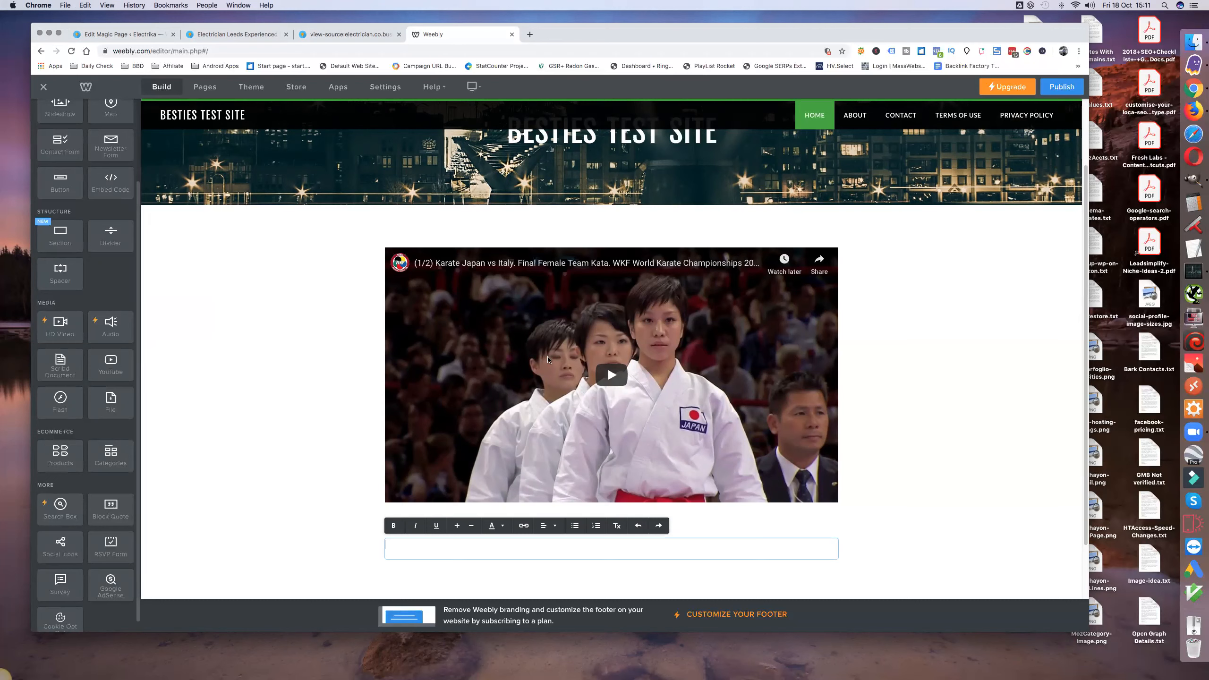
click(593, 234)
Step: Open the karate video embed's custom HTML and examine its VideoObject schema and iframe code, leaving the code as it is
mouse_move(611, 248)
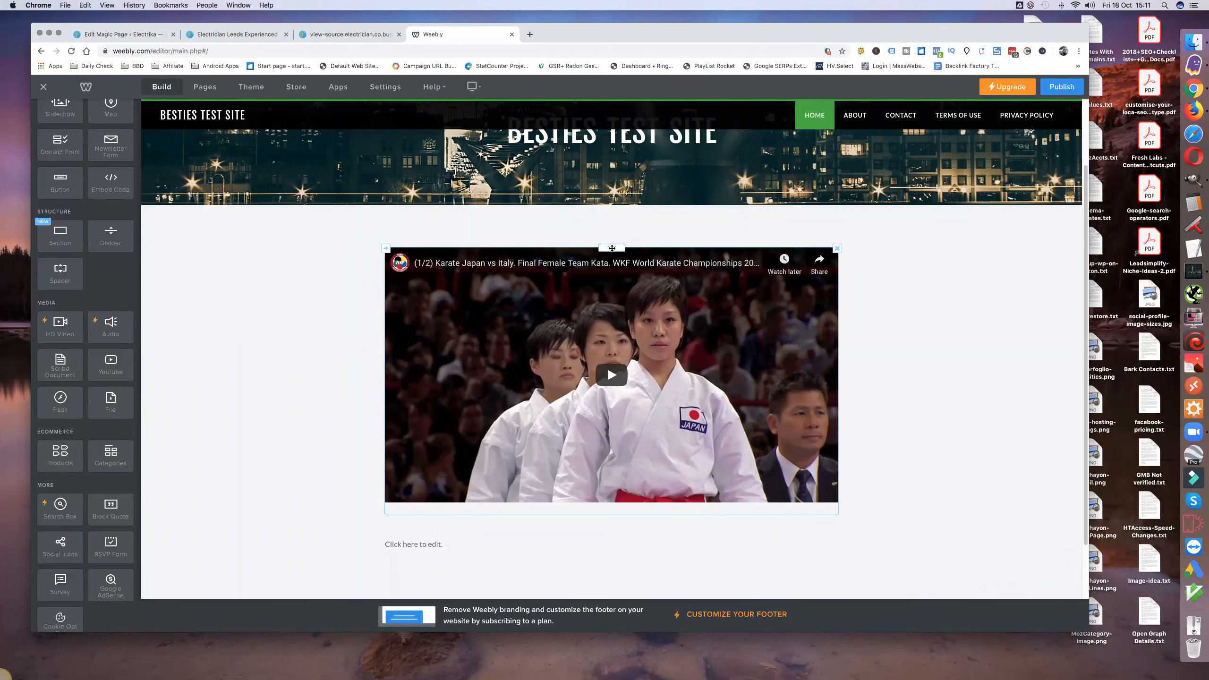
scroll(613, 281, up, 1)
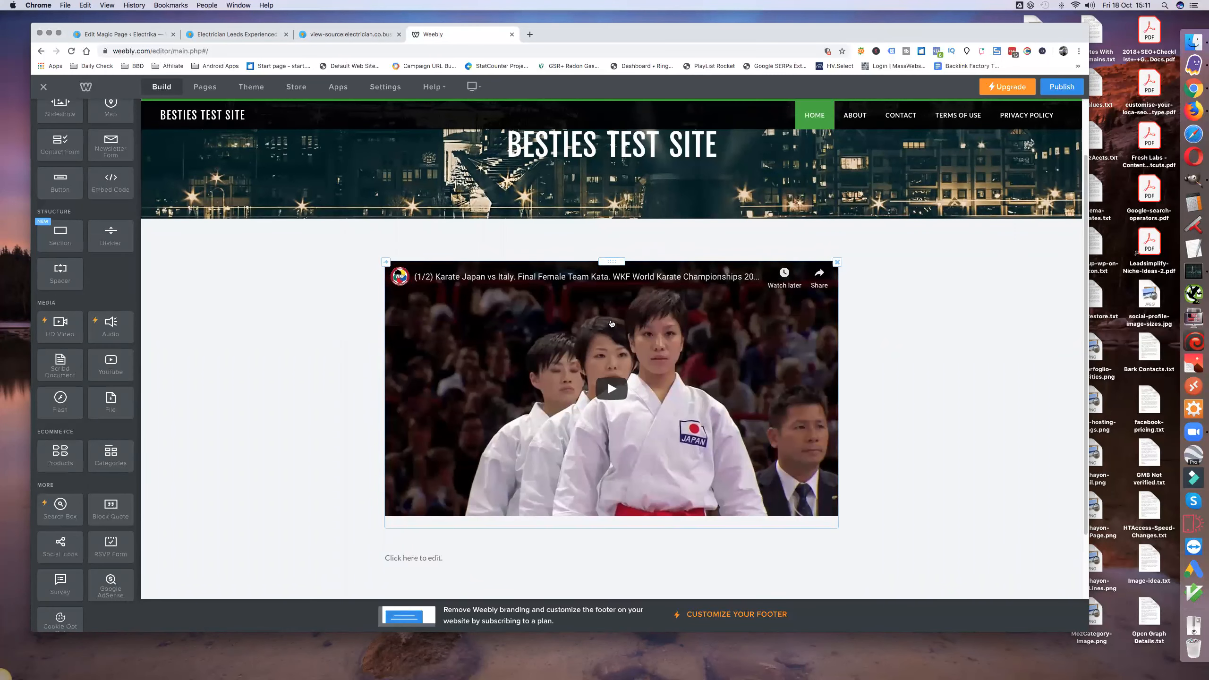
click(611, 324)
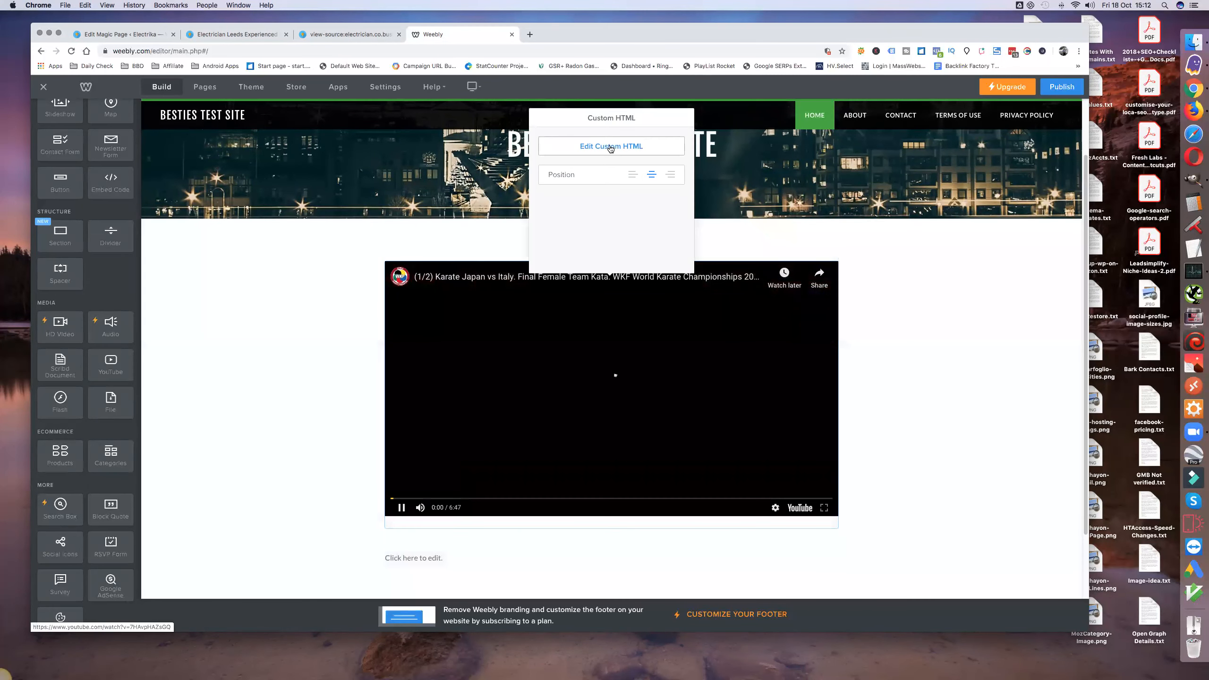
click(611, 147)
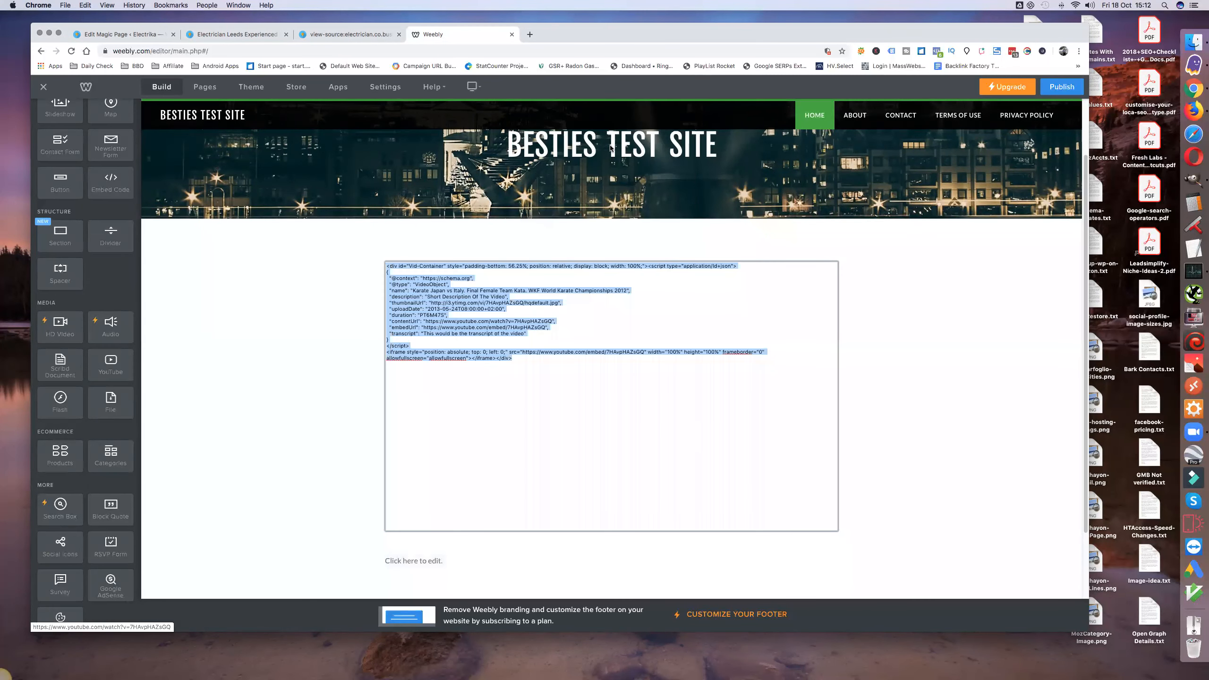
click(560, 438)
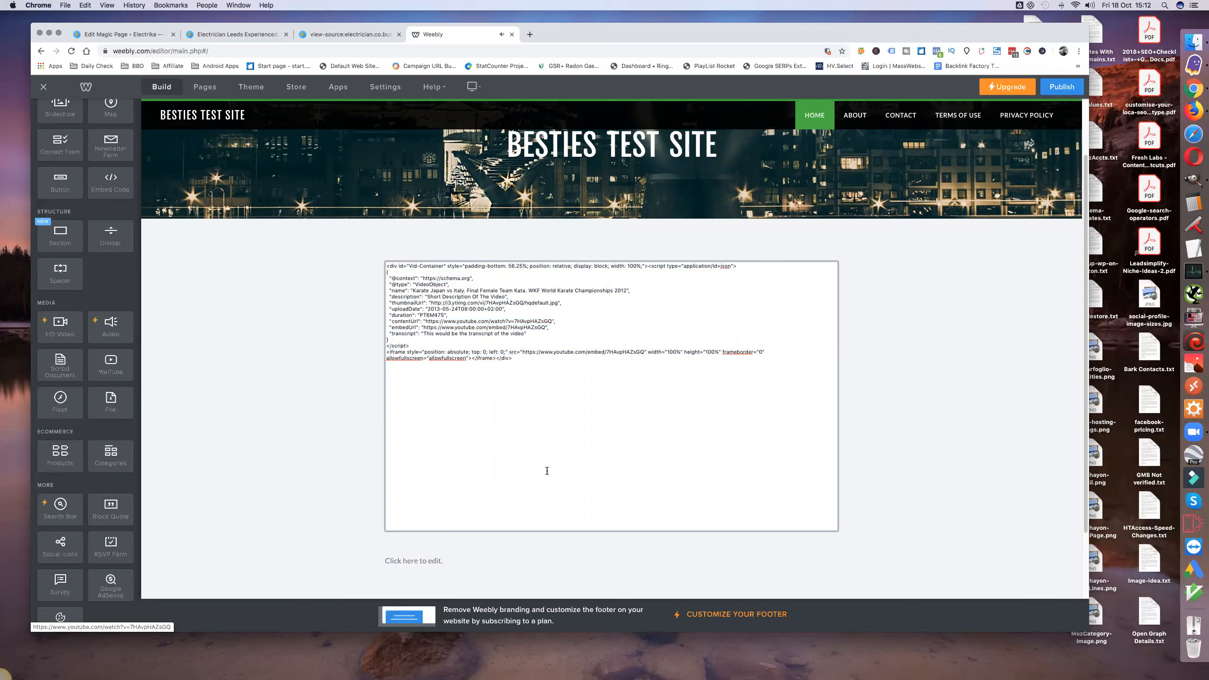
scroll(547, 470, down, 3)
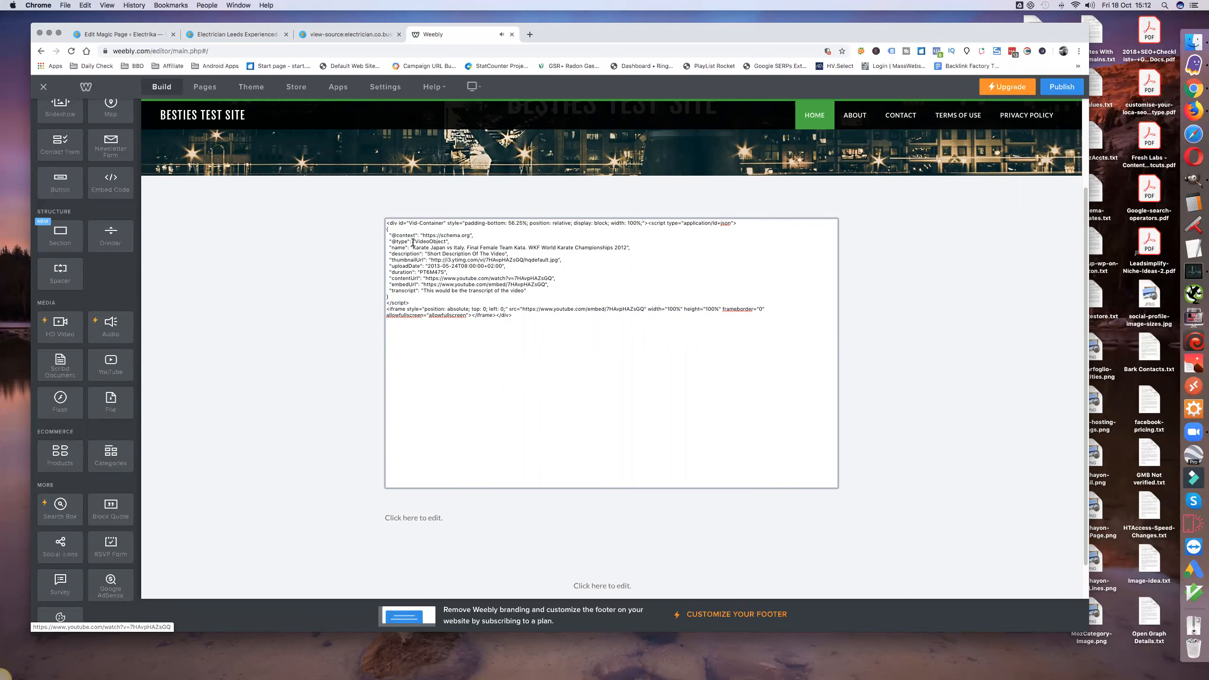
drag(386, 222, 519, 319)
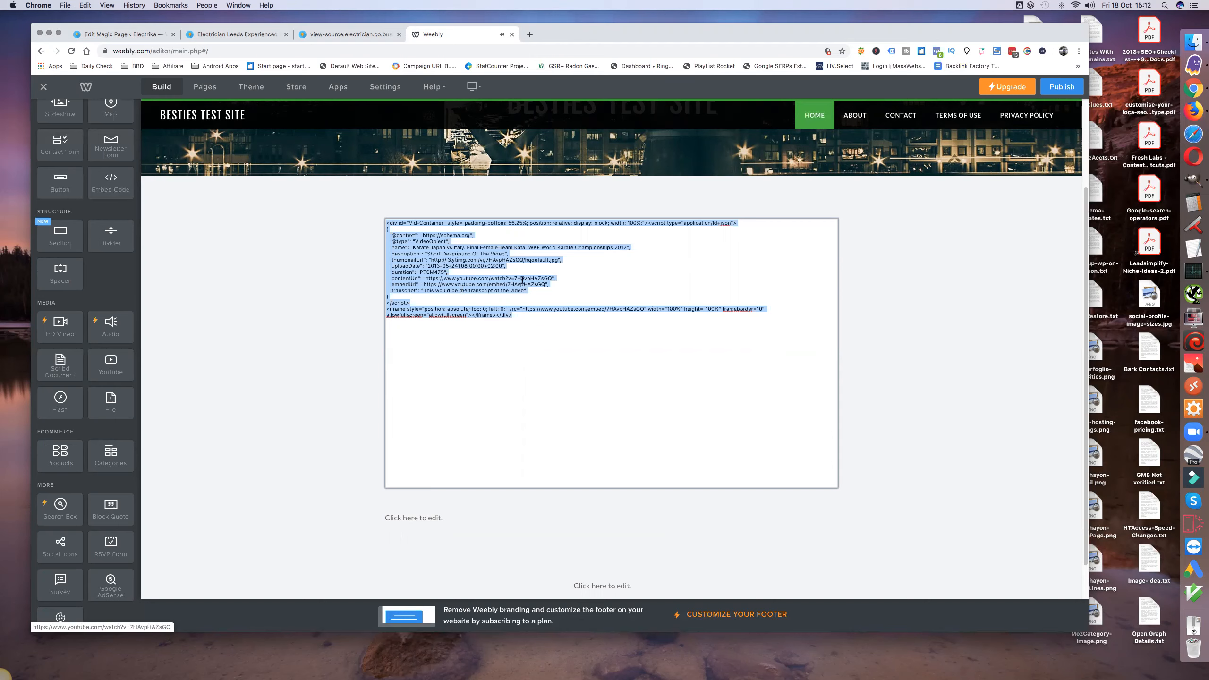
click(299, 414)
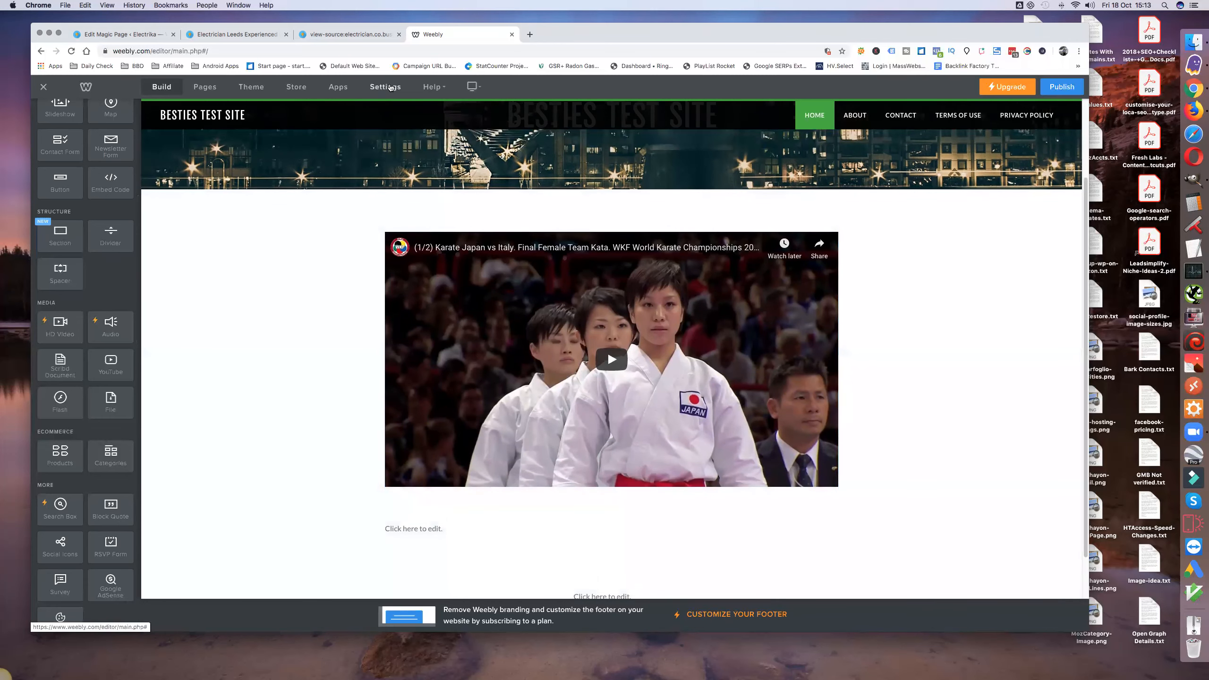
Step: Clear the existing JSON-LD script from the Header Code in the site's SEO settings
click(389, 86)
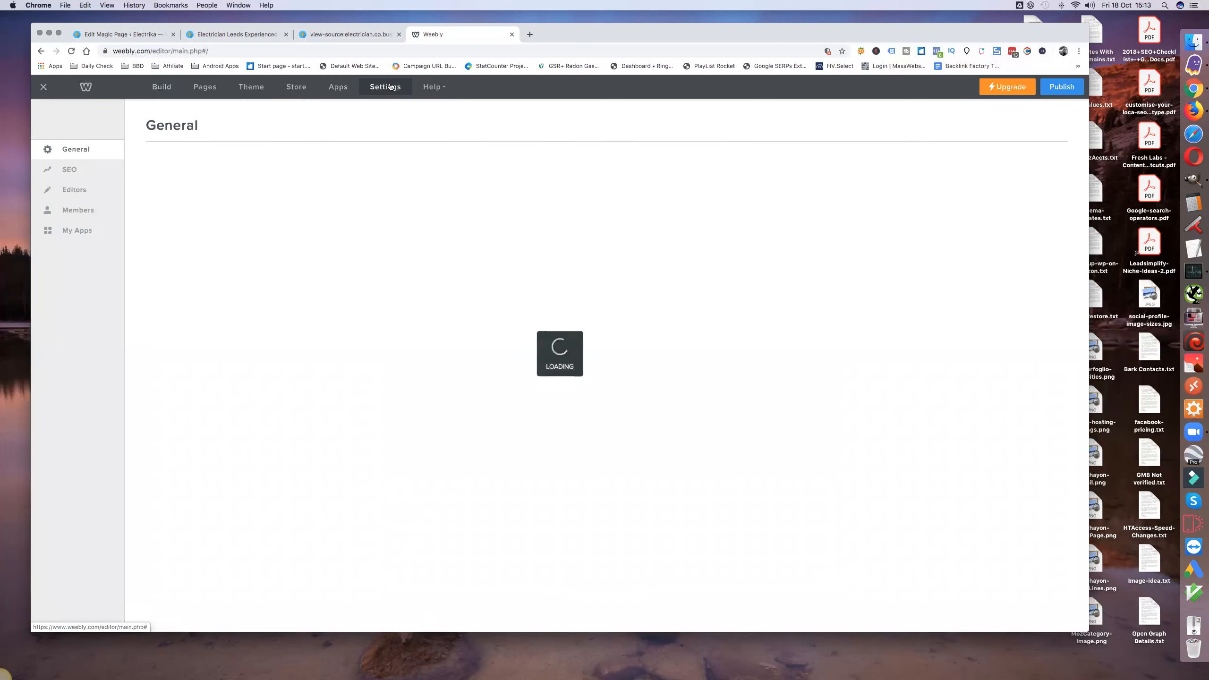
click(70, 170)
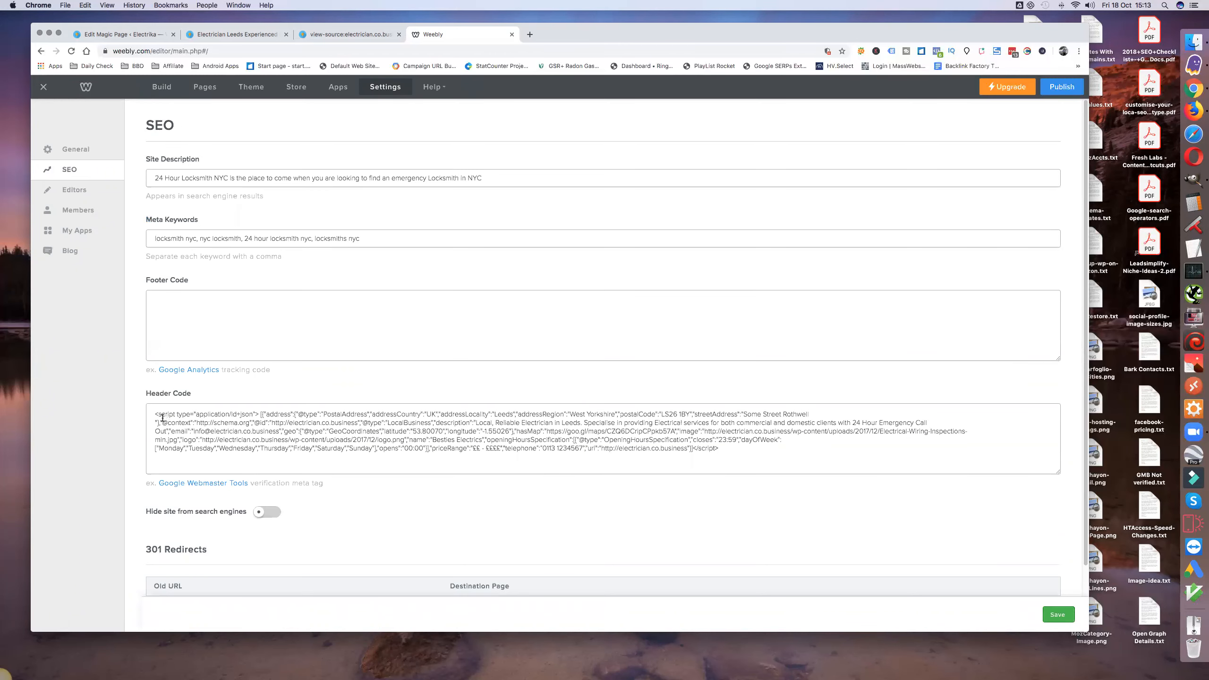
drag(156, 414, 791, 453)
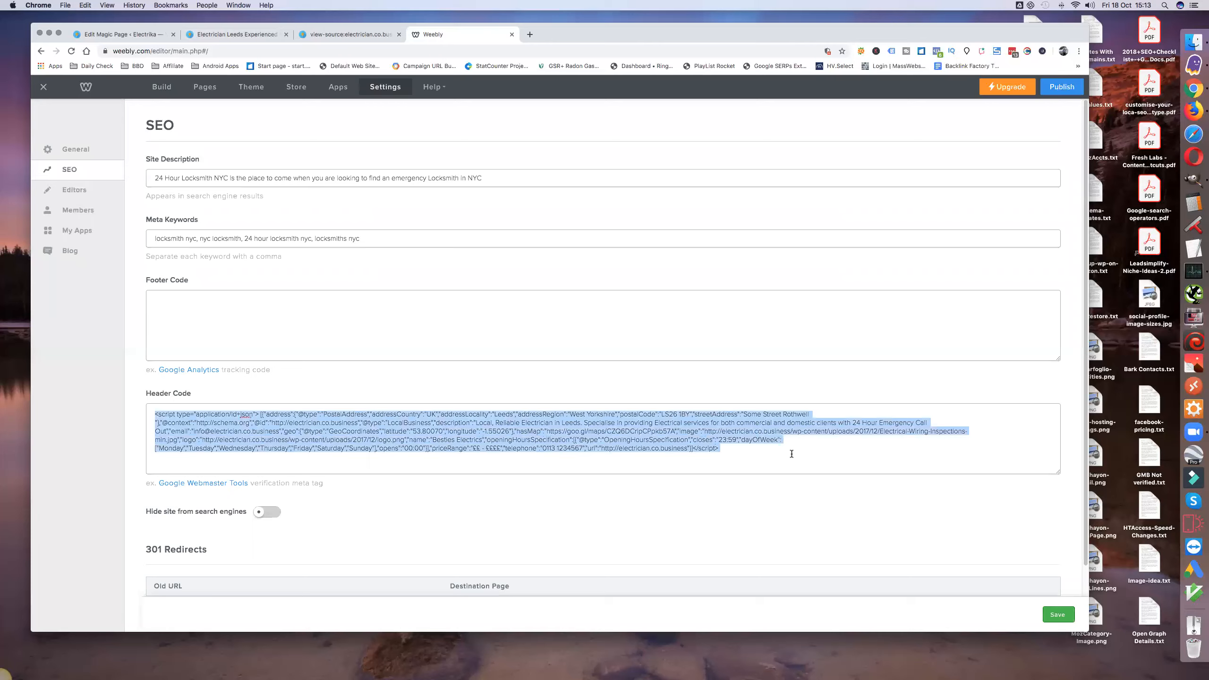
key(BackSpace)
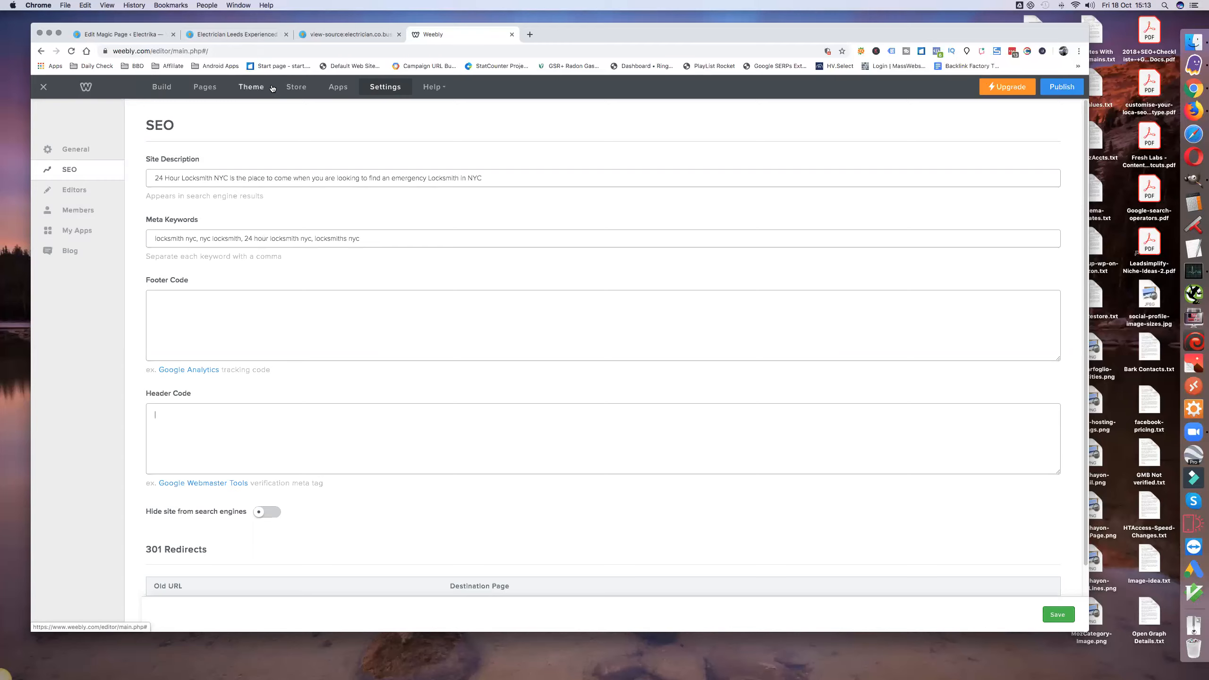
Step: Switch to the Magic Page editor and review the LocalBusiness fields in the JSON-LD Schema Builder
click(250, 36)
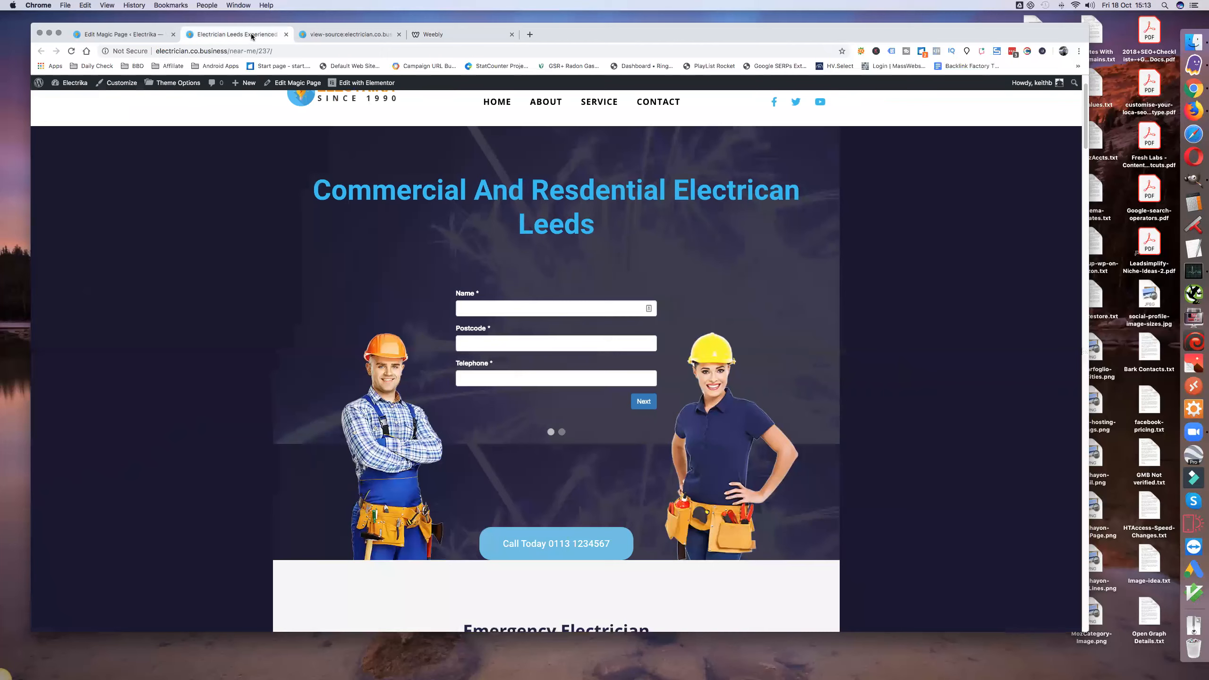
click(131, 34)
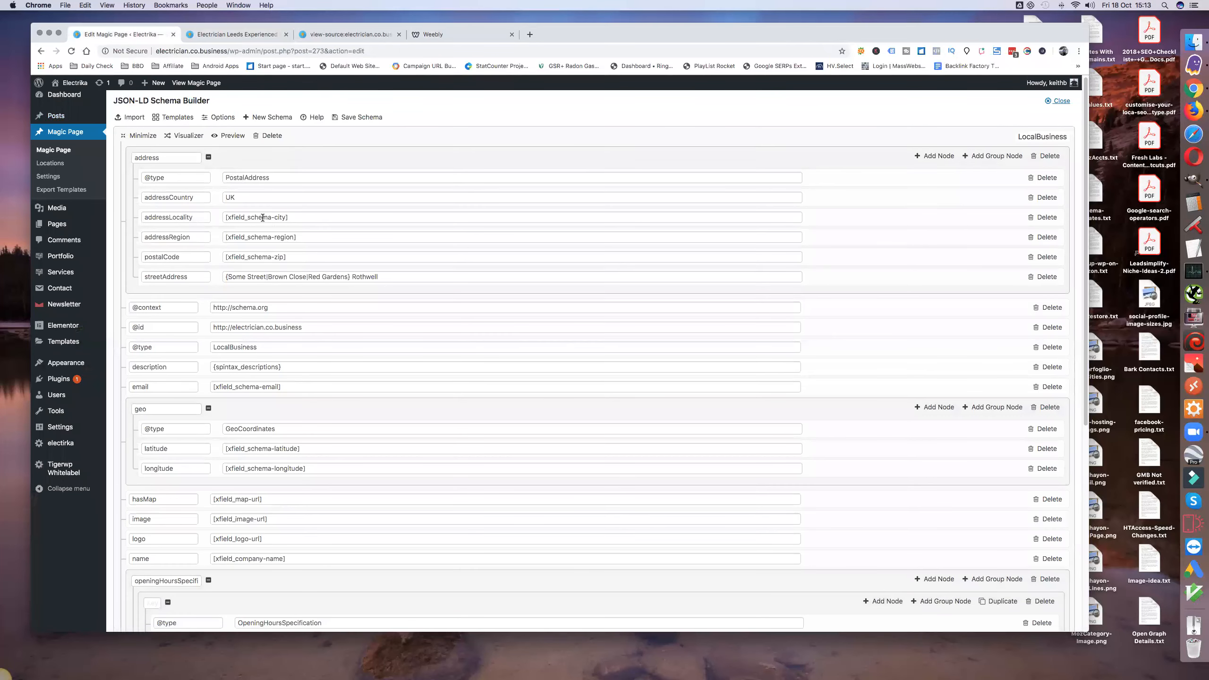
triple_click(262, 218)
triple_click(263, 237)
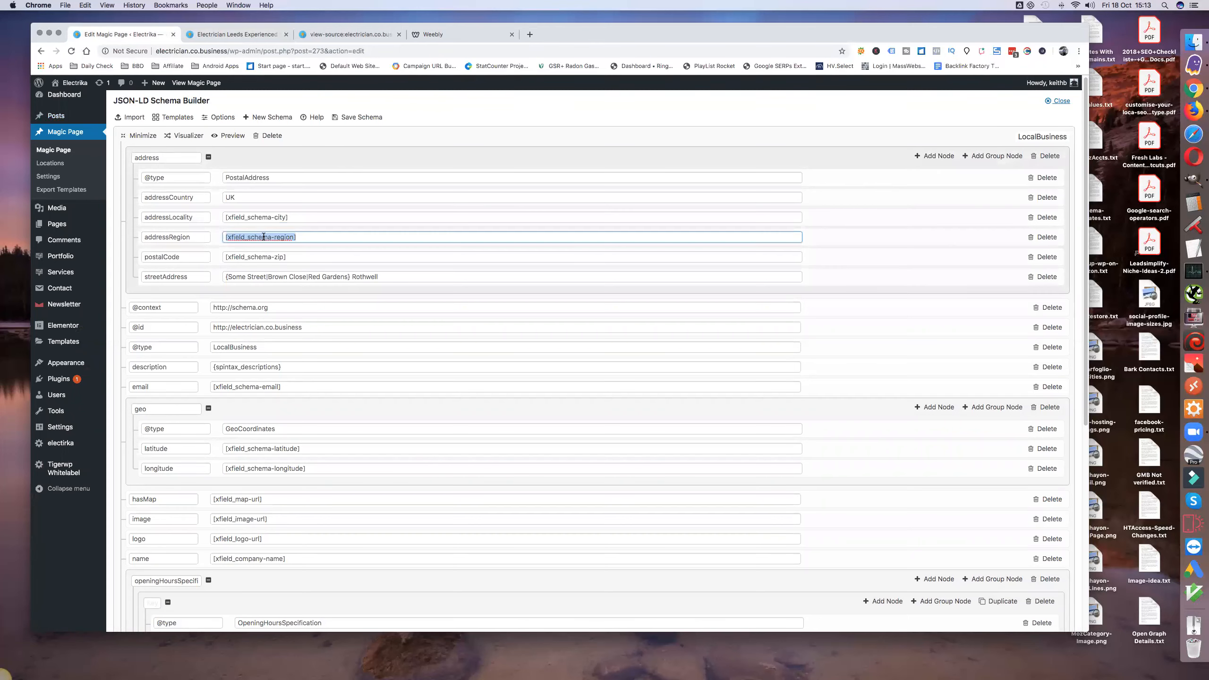
scroll(287, 356, down, 3)
scroll(285, 352, down, 5)
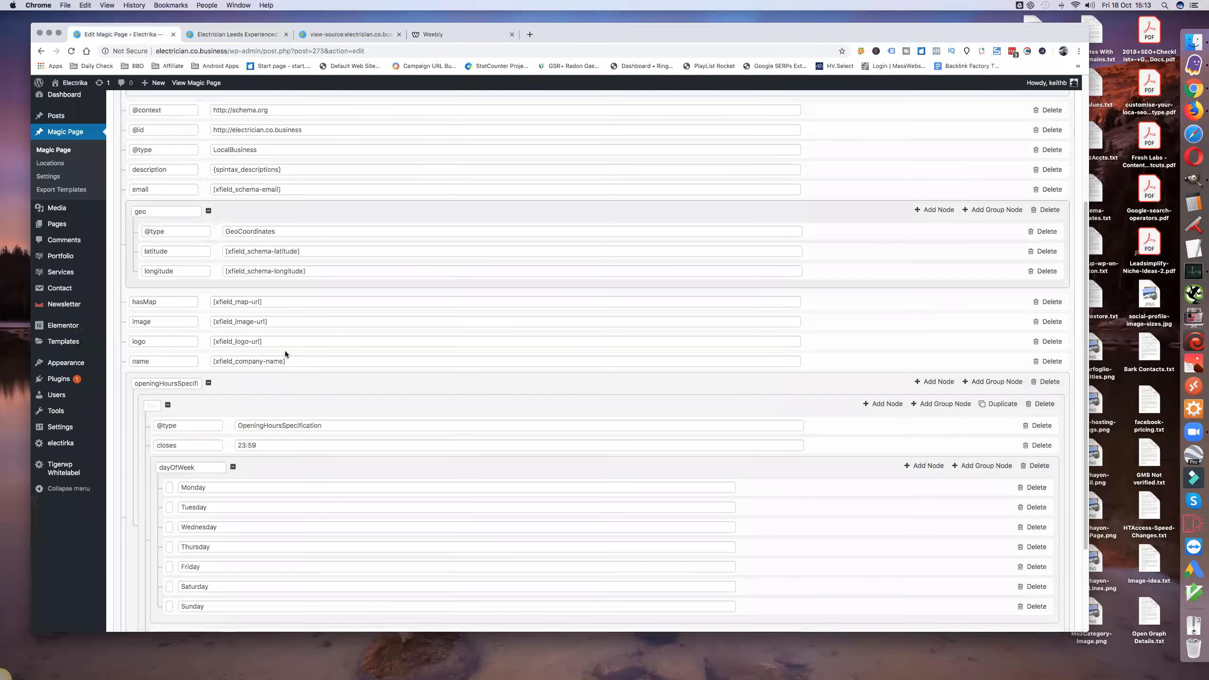
scroll(285, 351, up, 8)
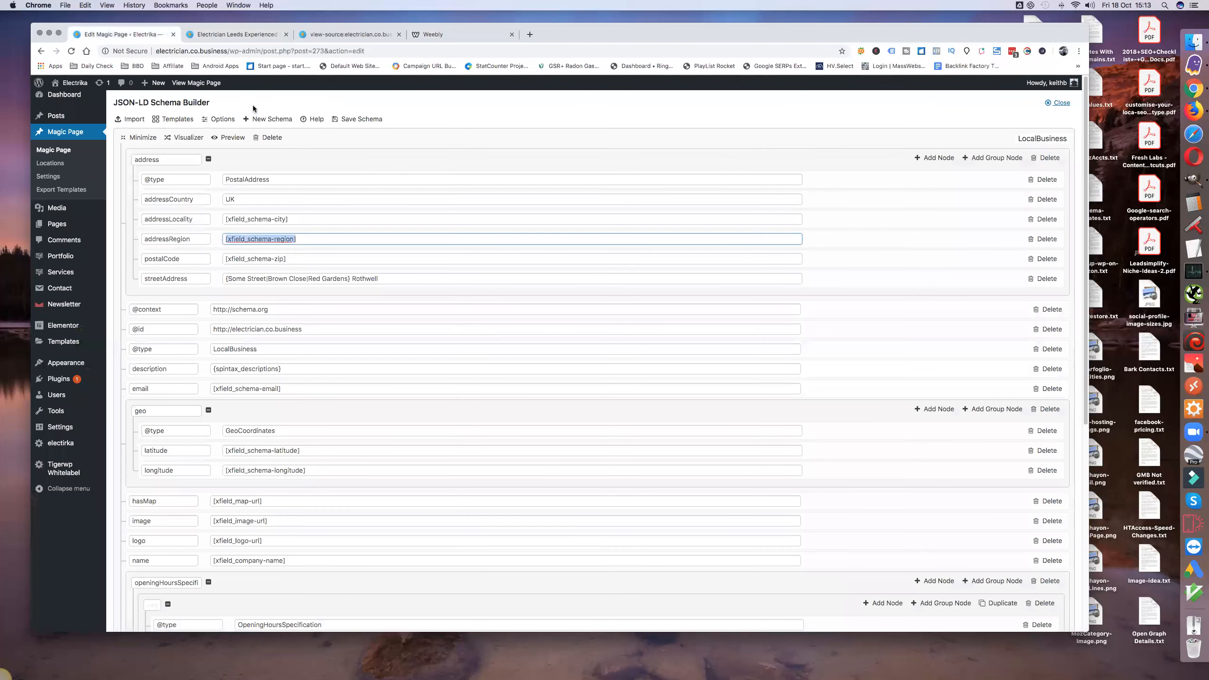
Step: Switch to the electrician page's source code and examine the LocalBusiness JSON-LD script in its head section
click(230, 34)
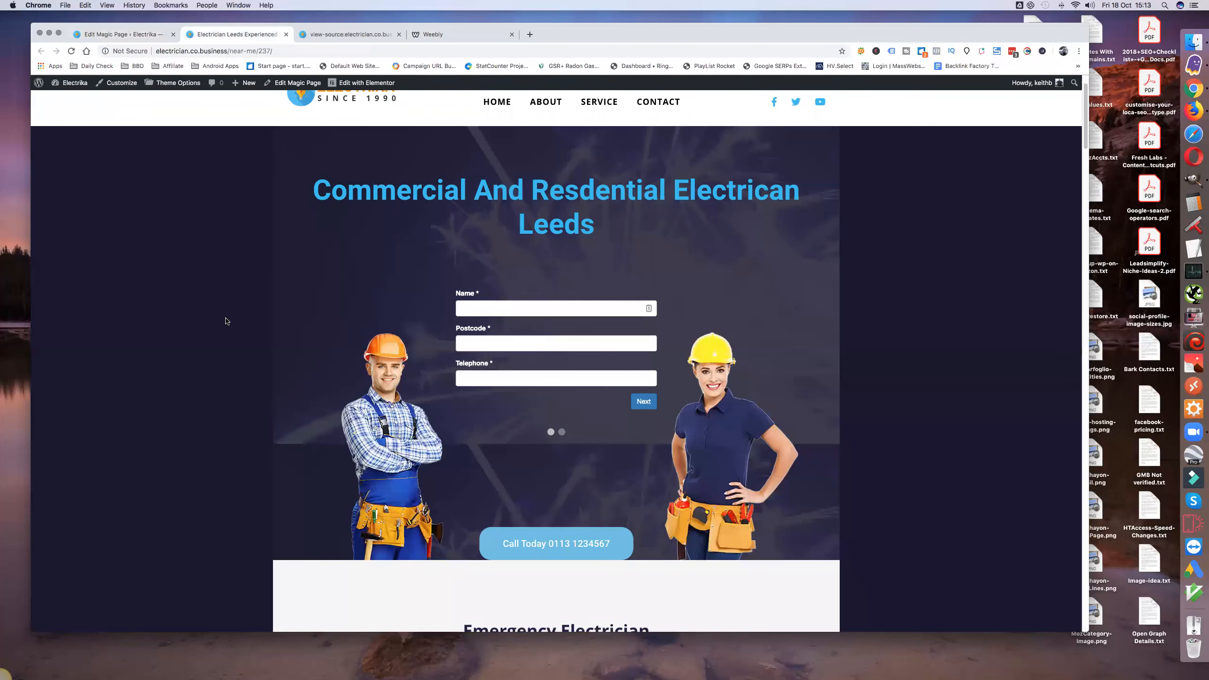
click(347, 35)
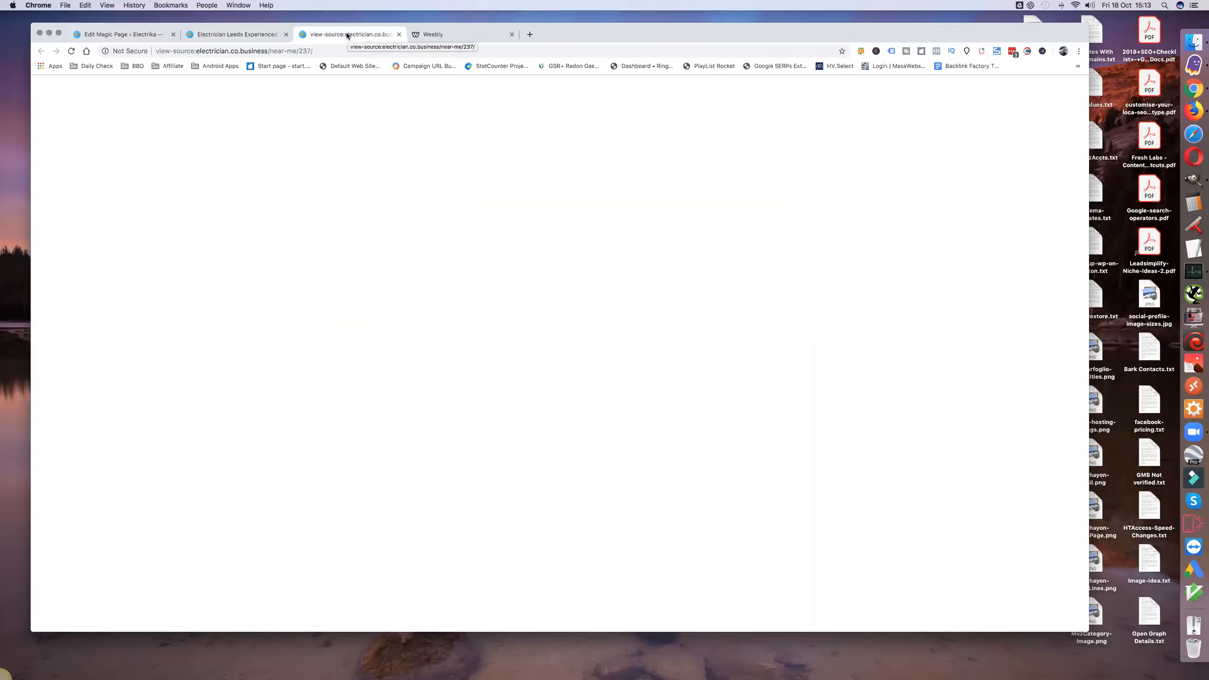
scroll(288, 260, up, 6)
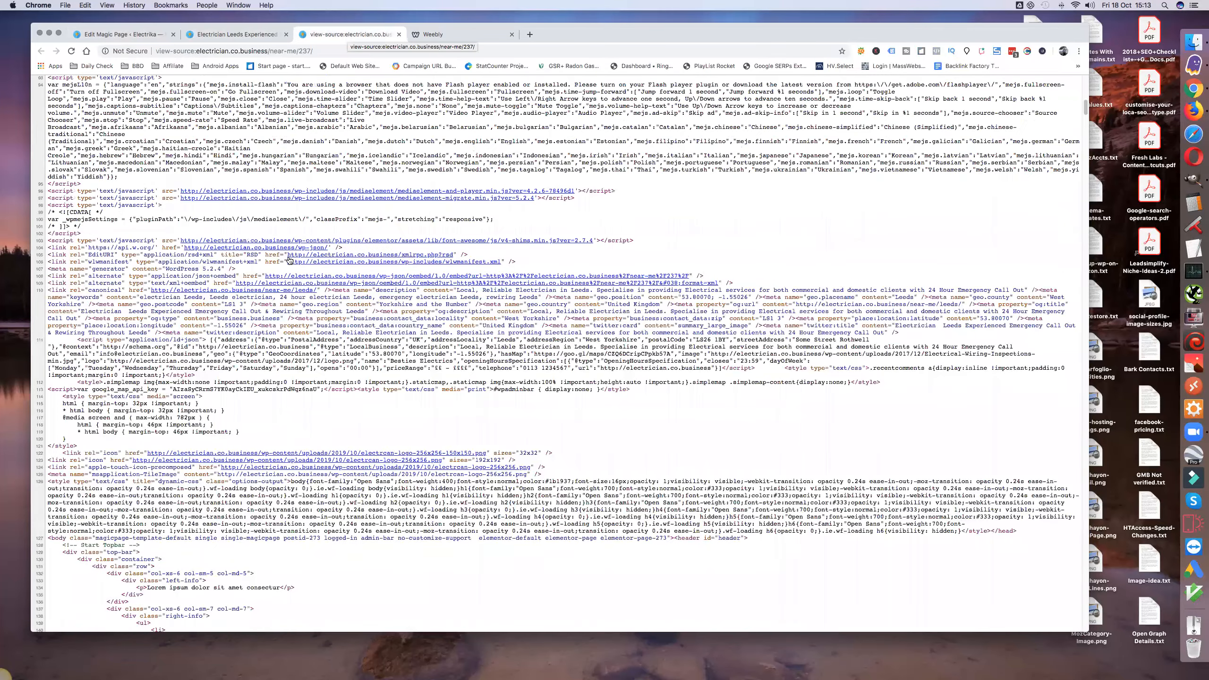
scroll(290, 258, down, 6)
scroll(289, 258, down, 1)
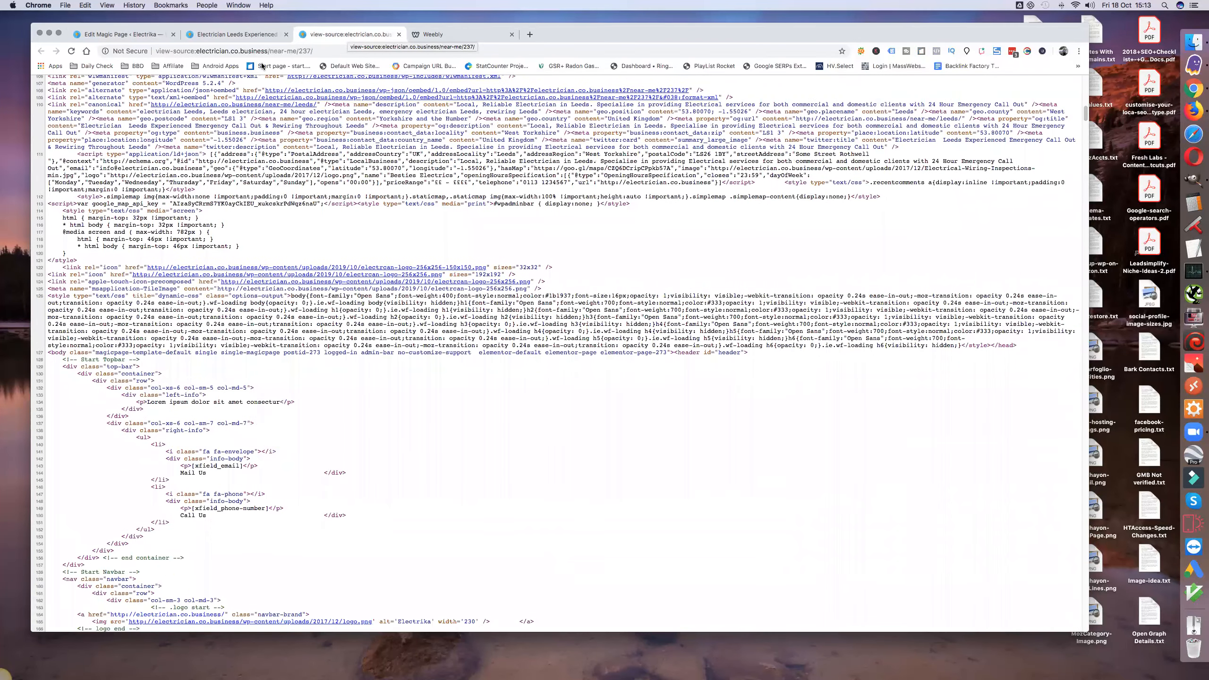
Step: Preview the LocalBusiness schema code in the Magic Page schema builder and close the preview
click(140, 35)
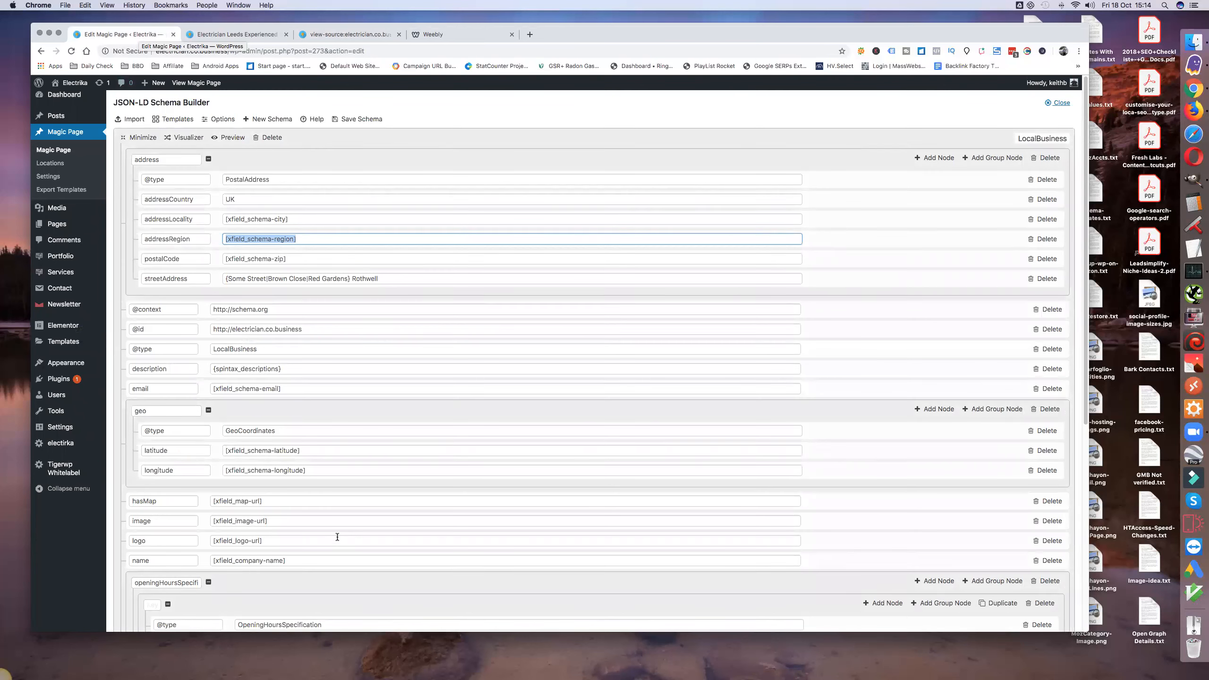
click(233, 138)
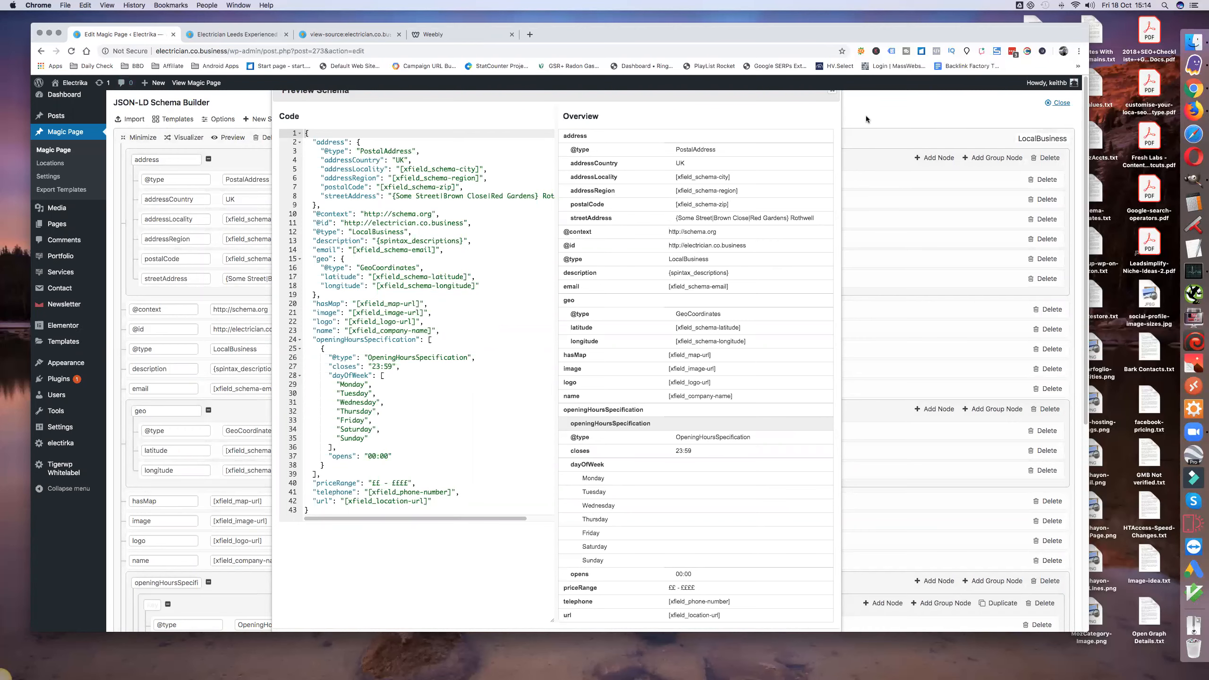
click(830, 92)
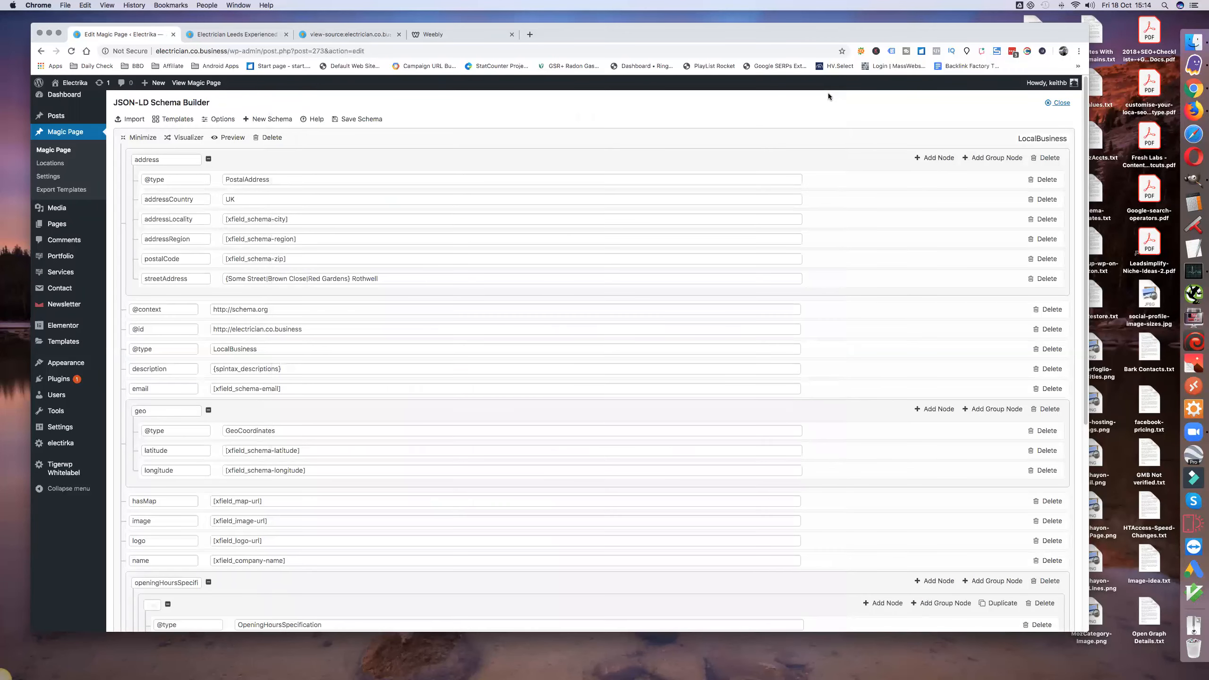
Step: Search the electrician page's source for "schema" to locate the VideoObject markup
click(236, 34)
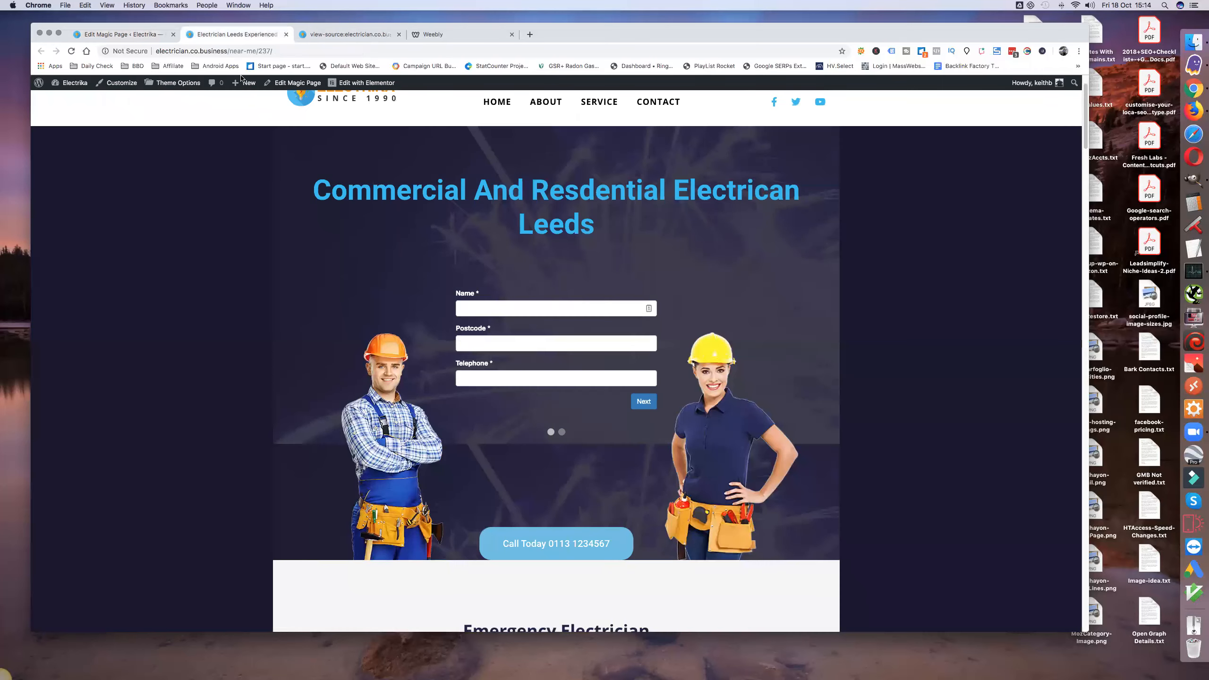
click(324, 34)
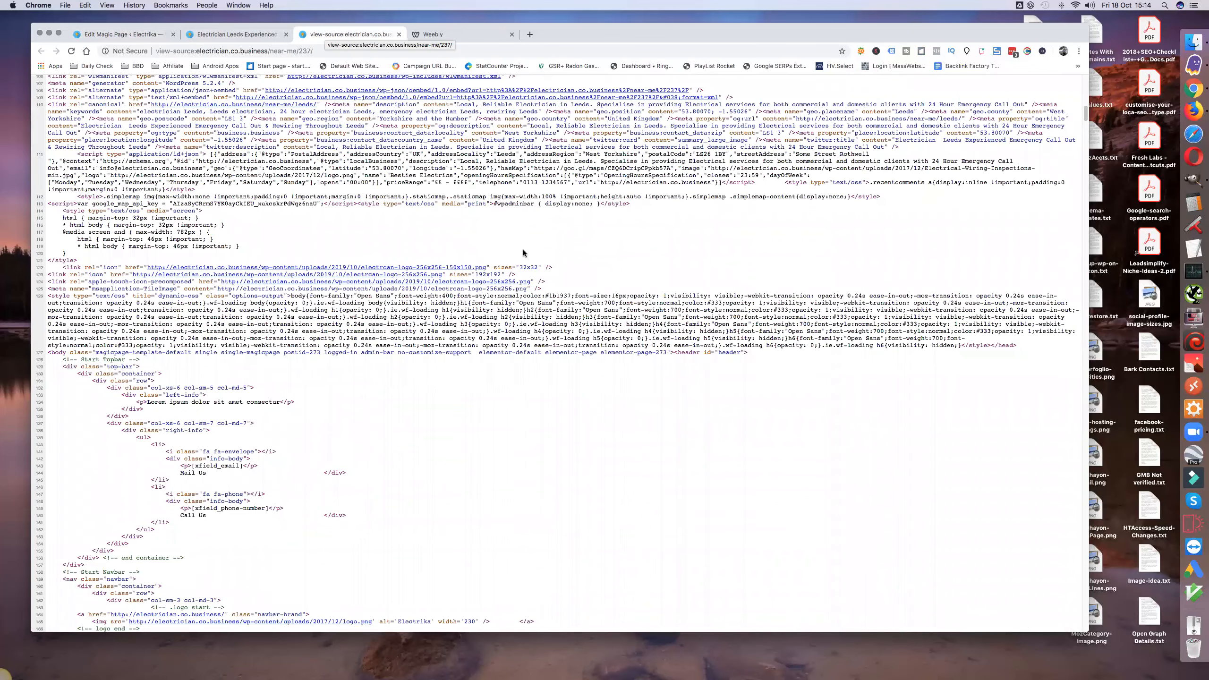
key(super+f)
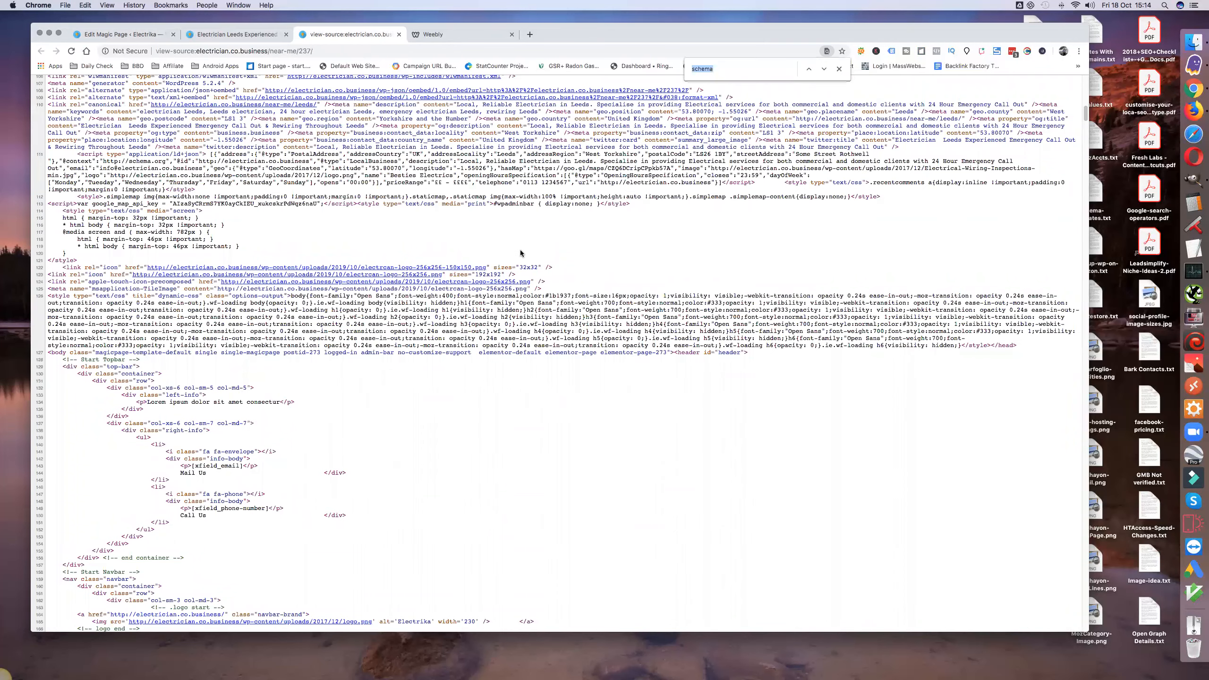
click(823, 70)
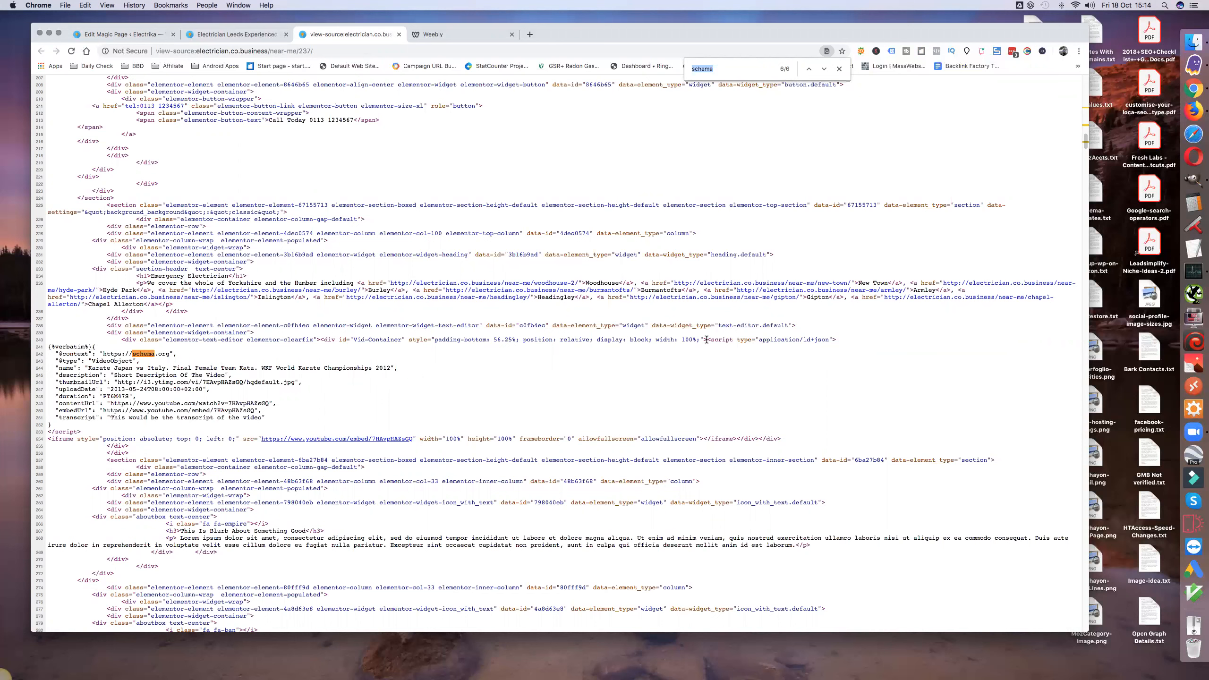
Step: Select the video embed code in the page source, from the Vid-Container div through the iframe and its closing div
drag(707, 339, 691, 381)
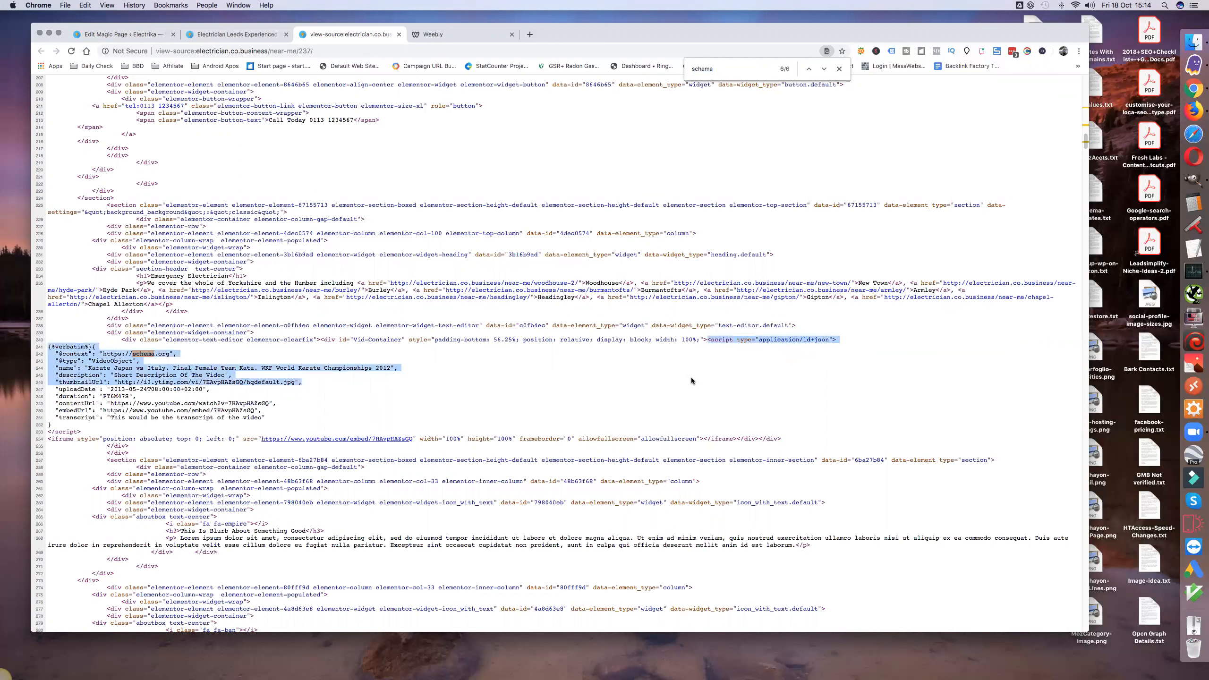
click(455, 361)
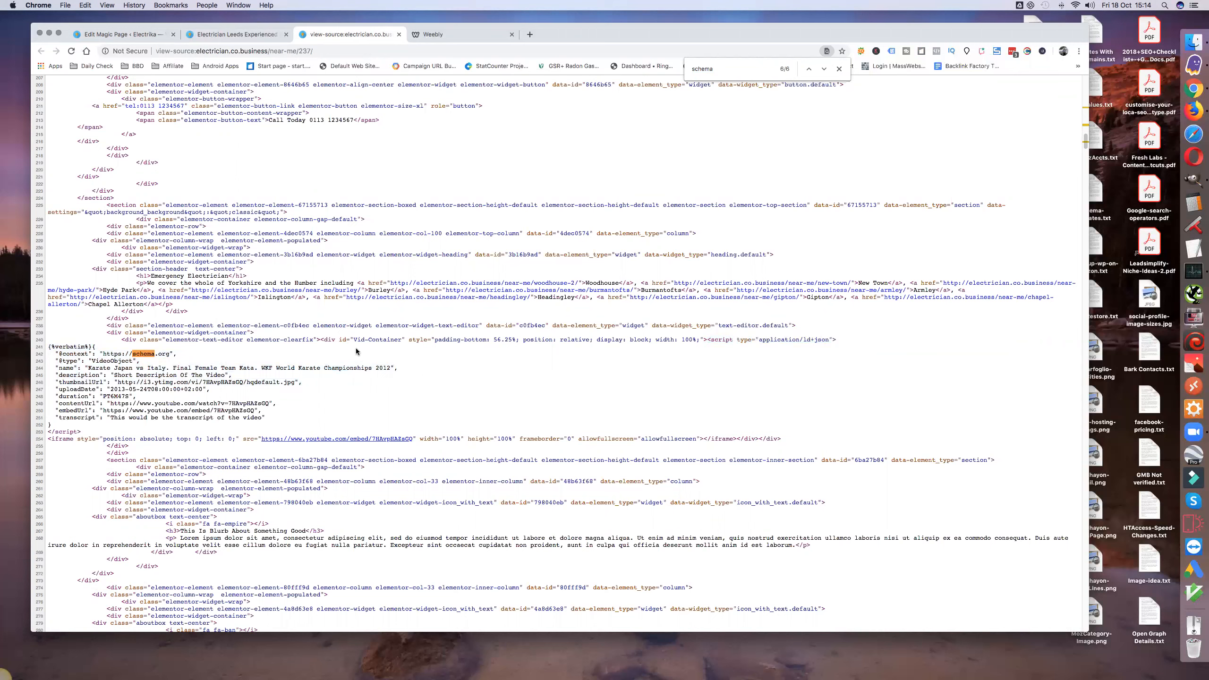
drag(322, 341, 757, 438)
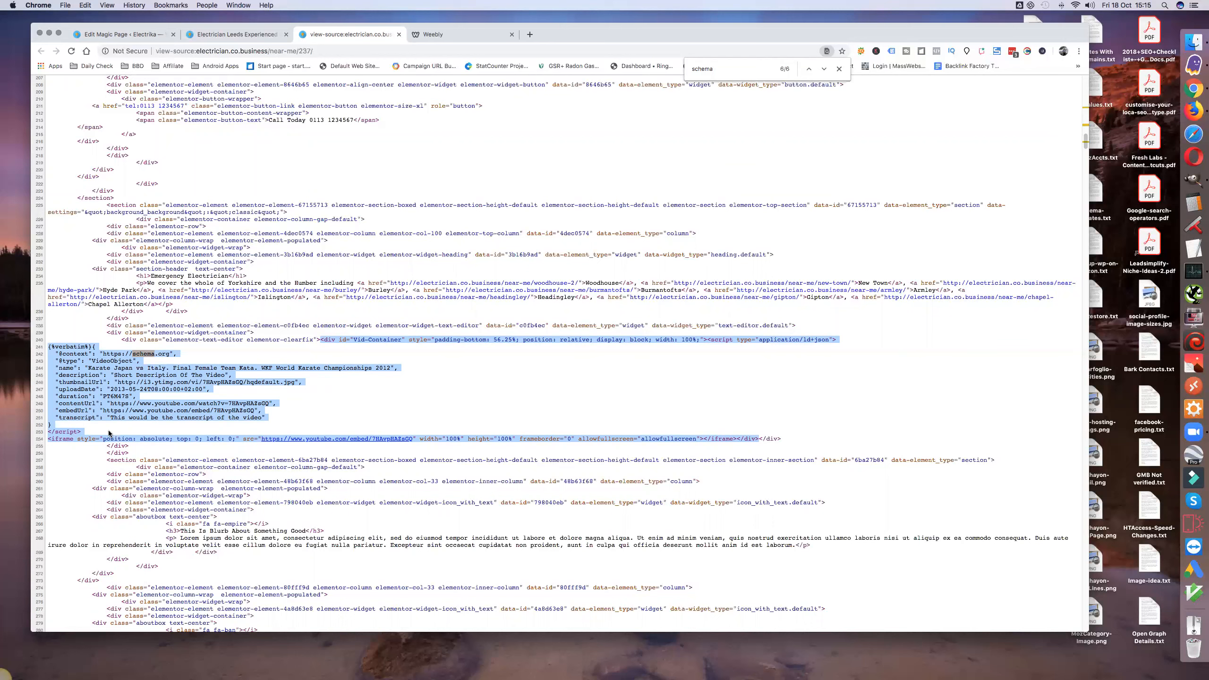
Step: Highlight only the VideoObject JSON-LD script in the page source, through its closing script tag, and clear the selection
click(82, 431)
drag(82, 431, 93, 346)
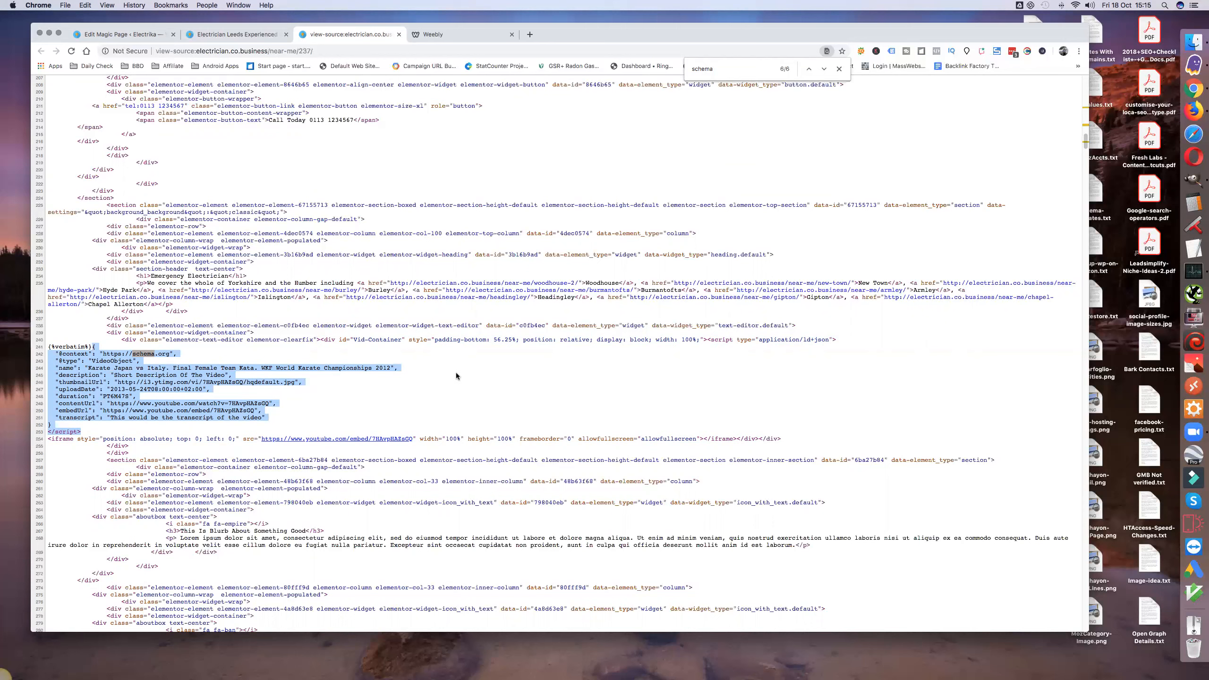
click(580, 363)
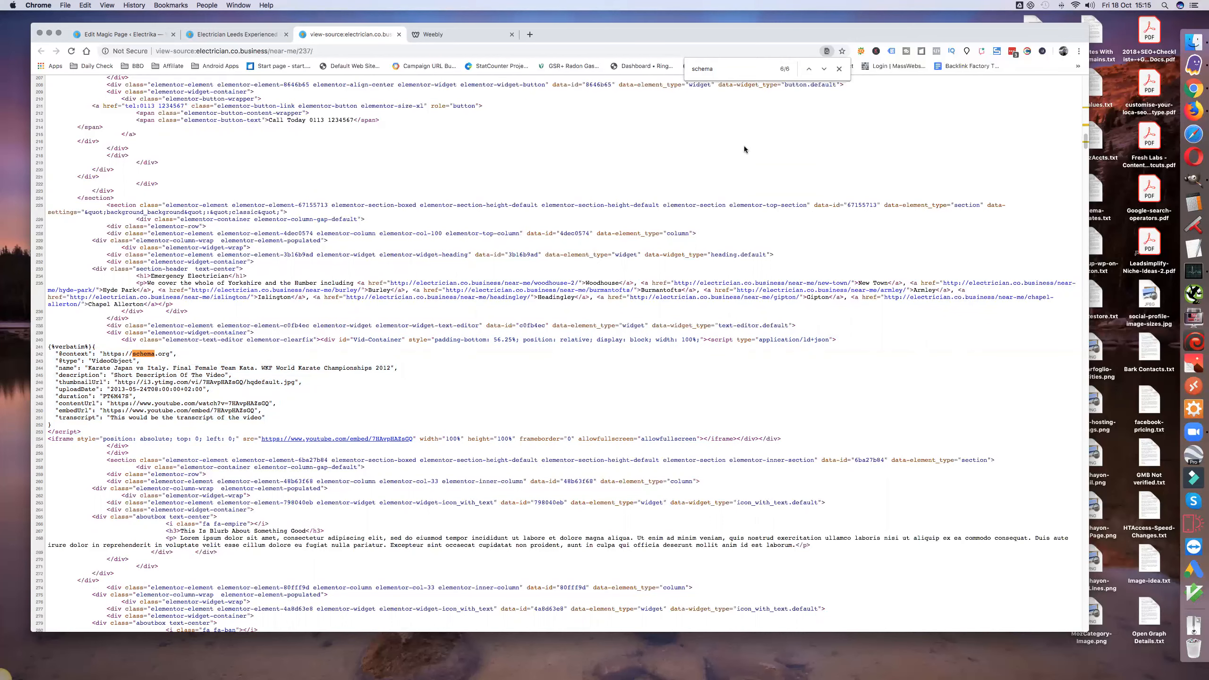
Step: Return to the first "schema" match in the source and copy the complete LocalBusiness JSON-LD script, including its opening and closing script tags
click(807, 69)
click(808, 69)
click(807, 69)
click(808, 69)
click(807, 69)
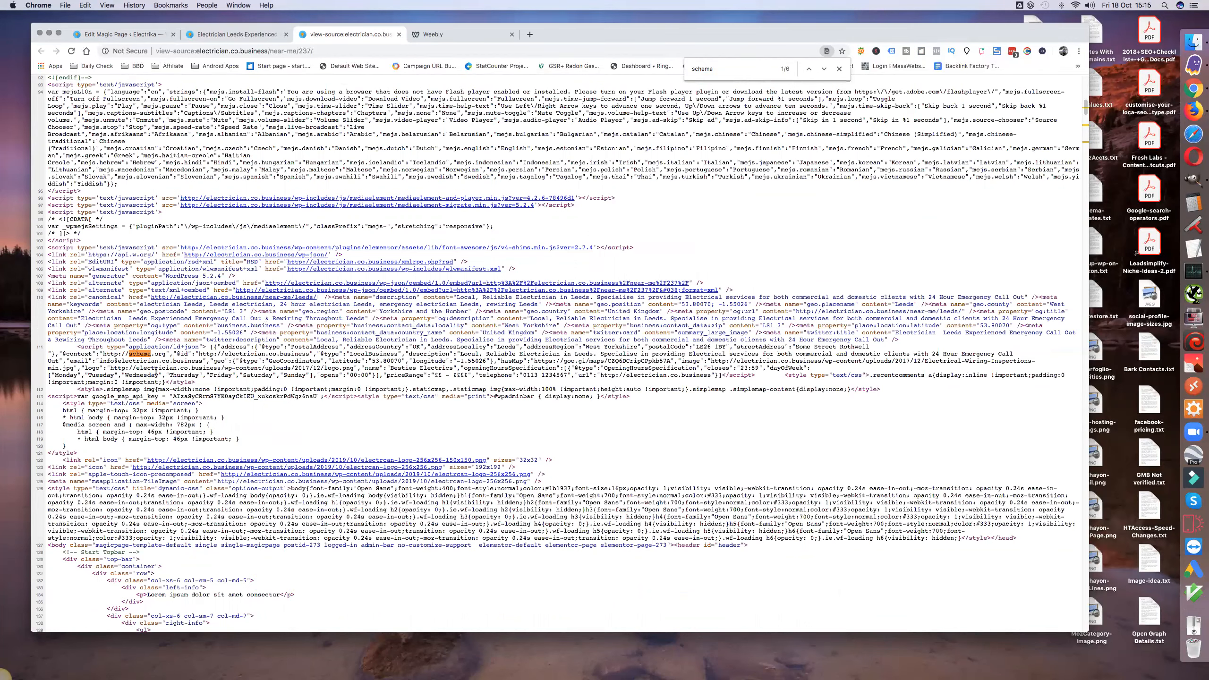
drag(77, 346, 196, 372)
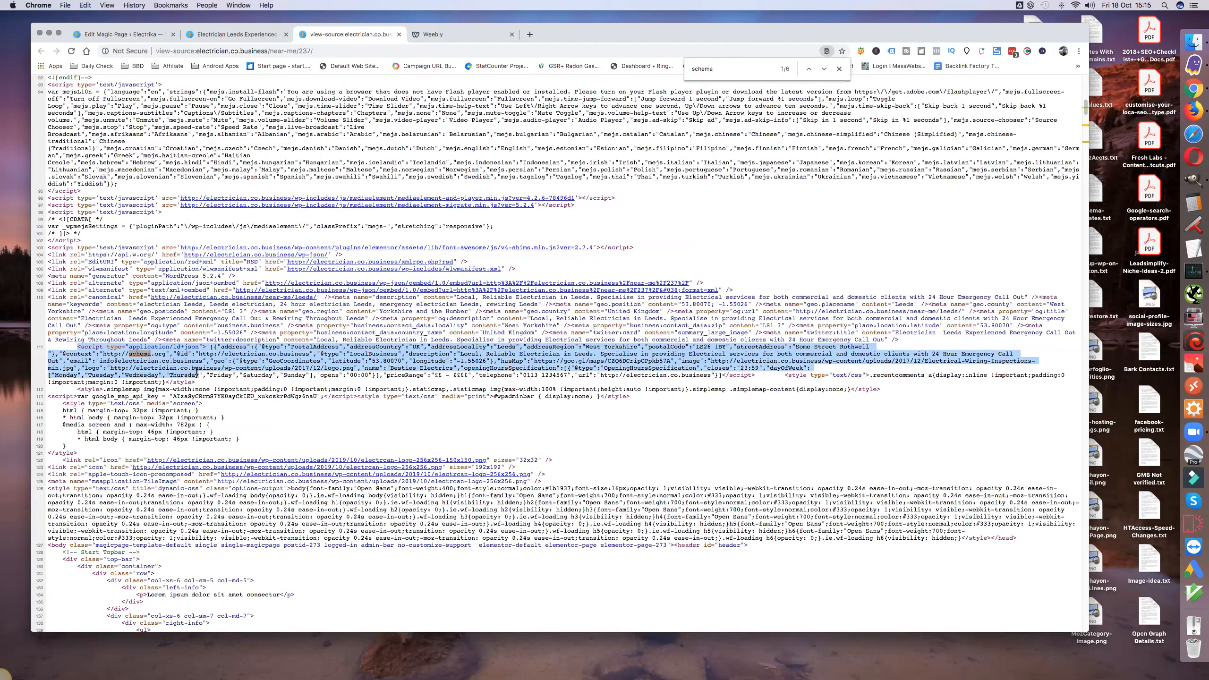
drag(561, 373, 757, 374)
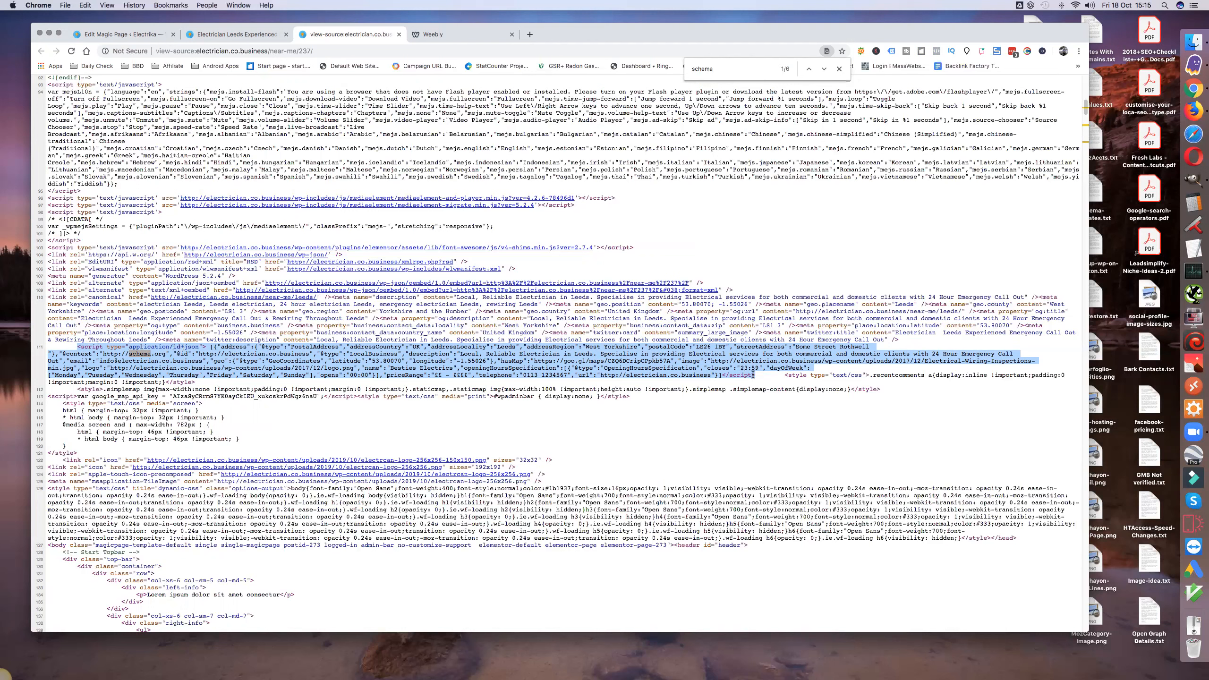
key(Escape)
Step: Switch to Weebly, paste the LocalBusiness script into the SEO settings' Header Code, and save and publish the site
click(447, 35)
click(165, 418)
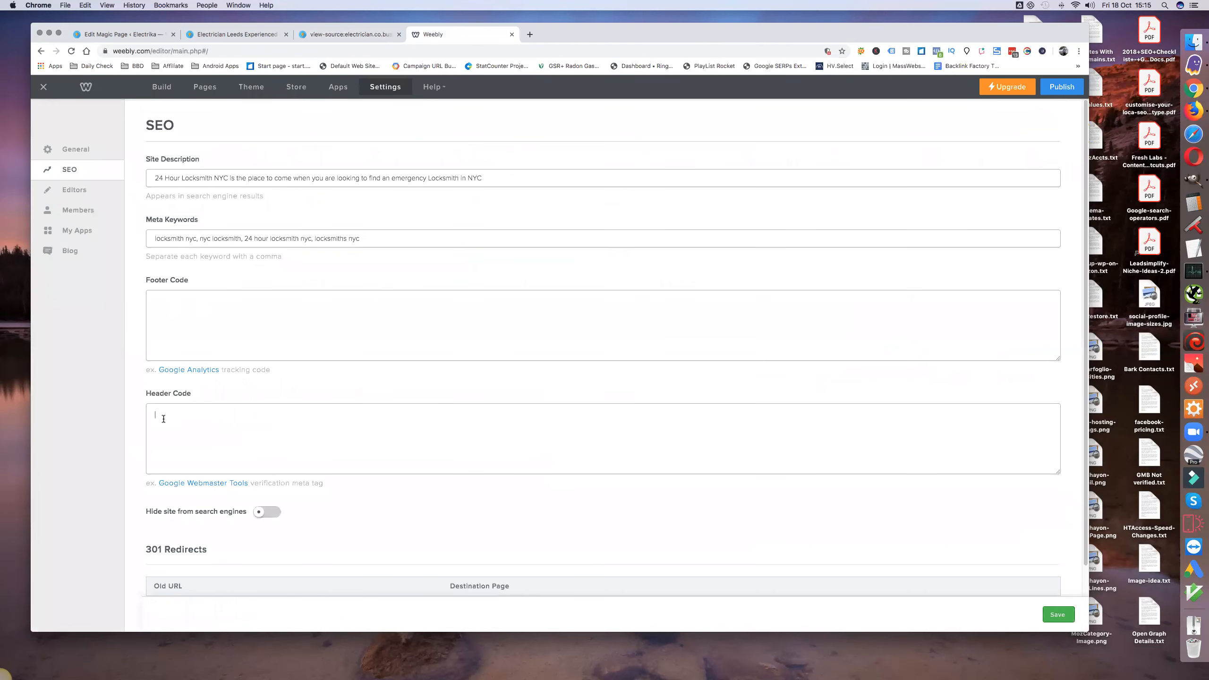
key(super+v)
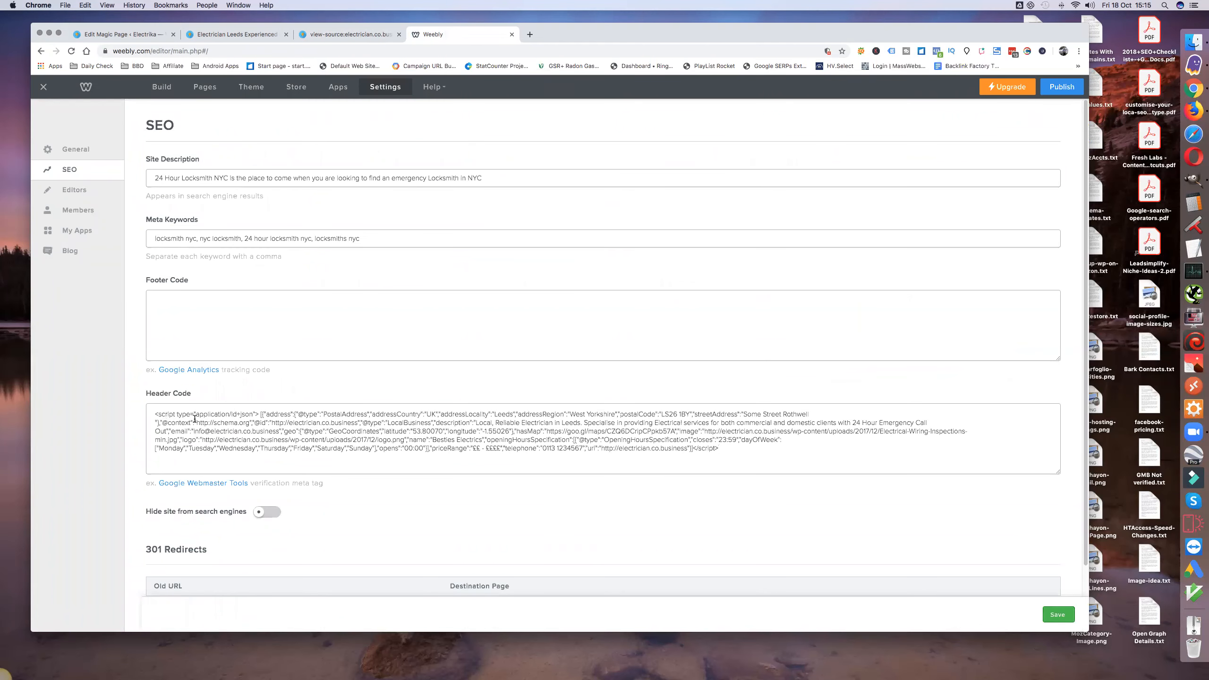
scroll(412, 472, down, 3)
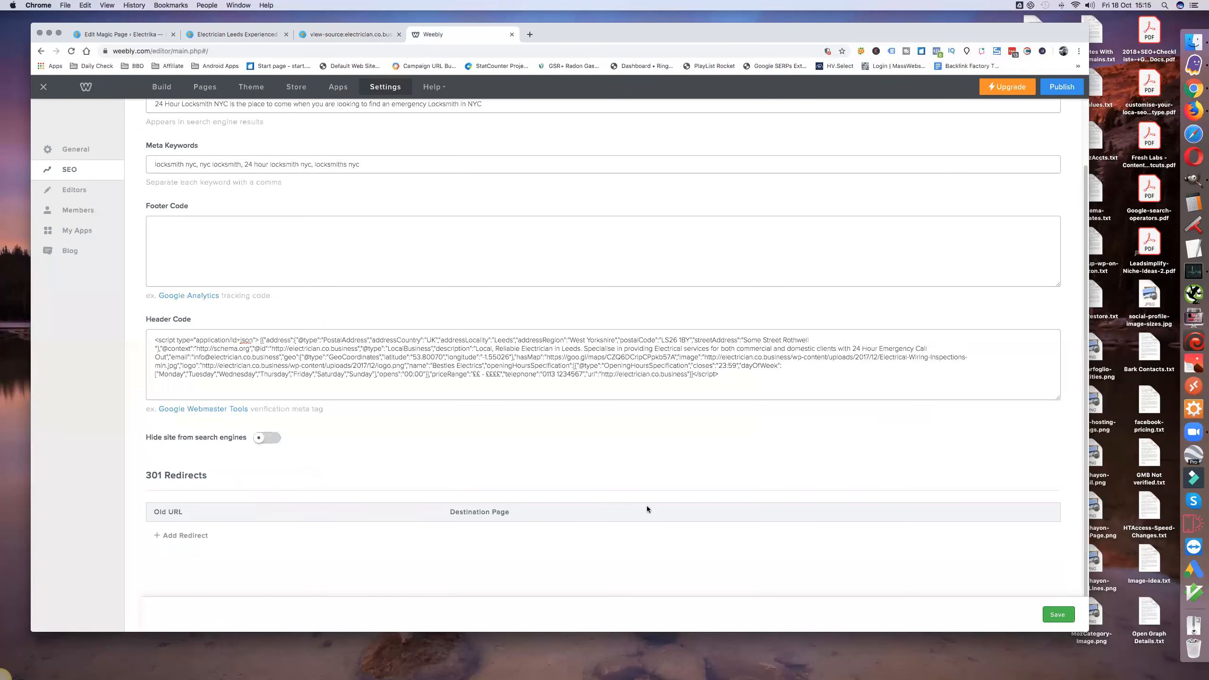
click(1057, 616)
click(1062, 87)
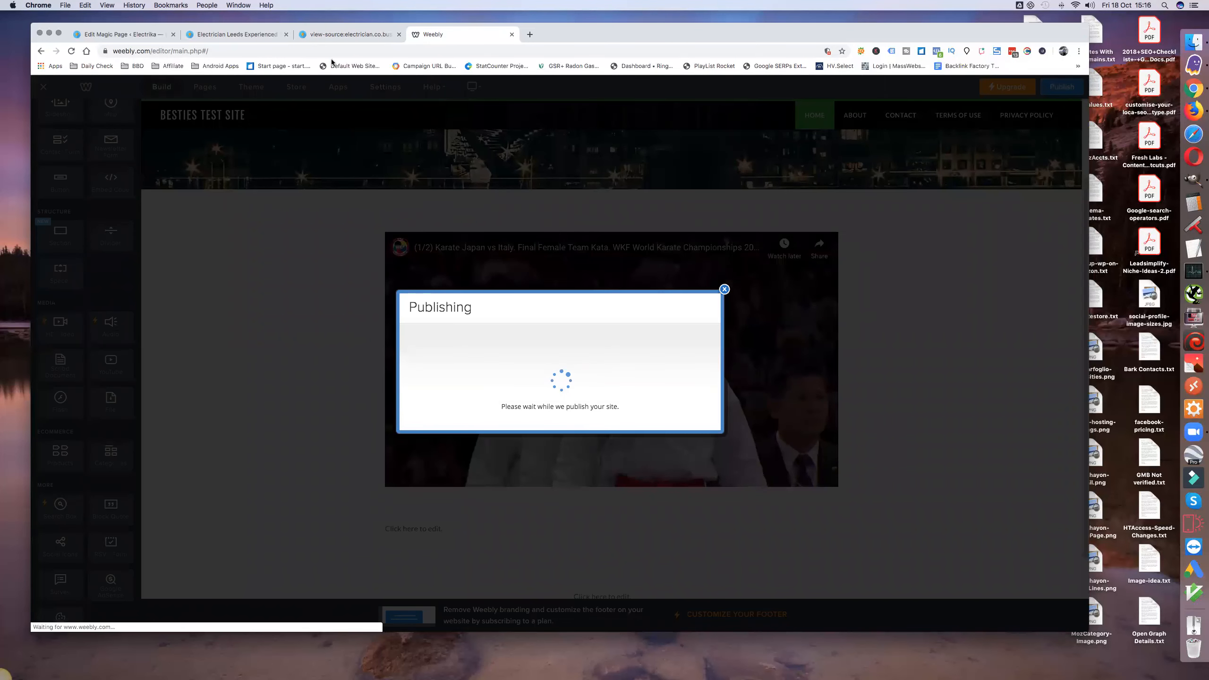
Step: Open the bookmarked Structured Data Testing Tool in a new browser tab
click(530, 35)
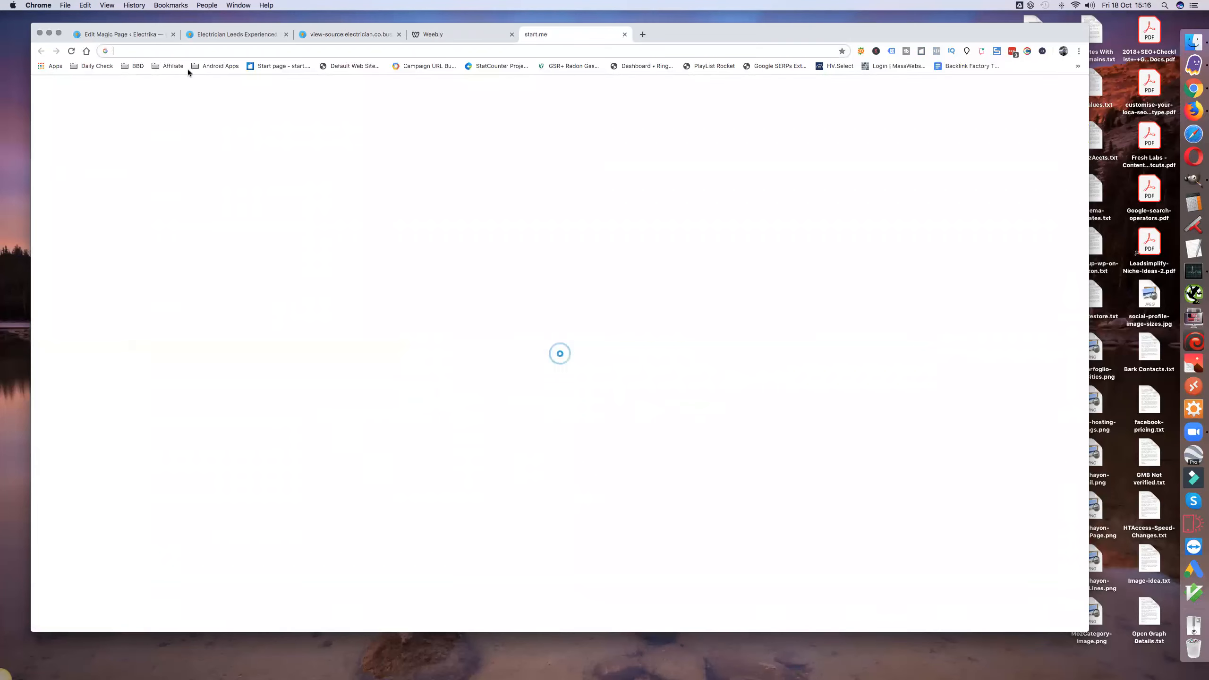
click(136, 66)
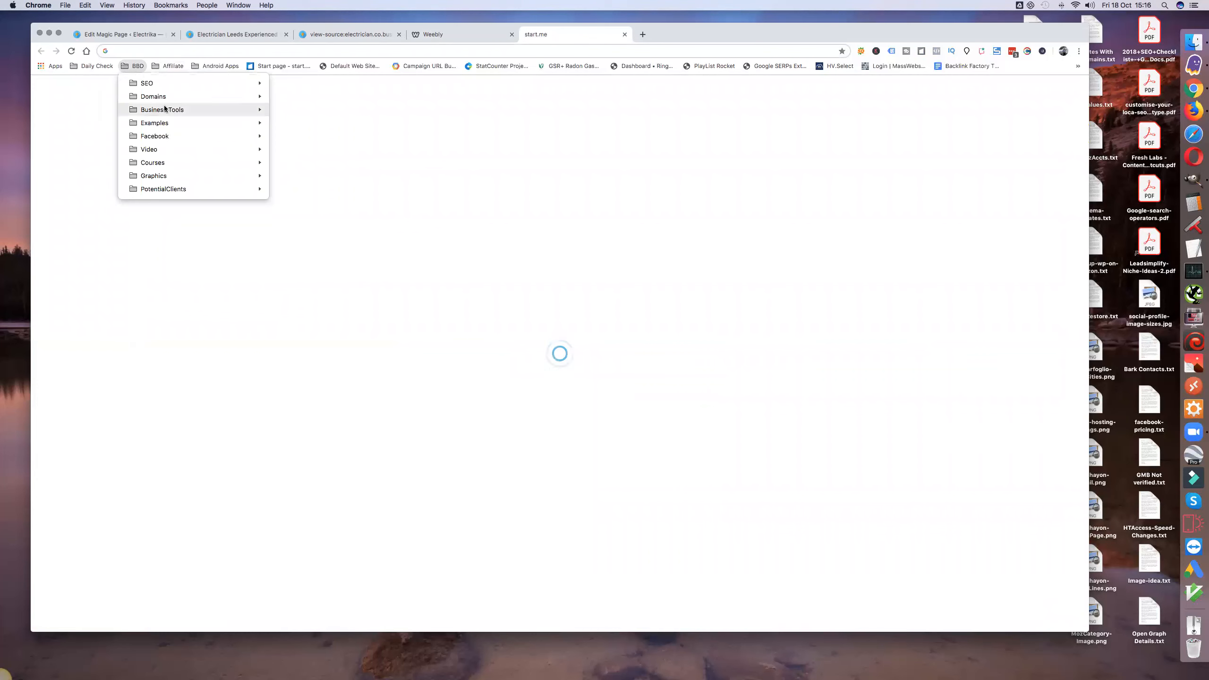
mouse_move(160, 91)
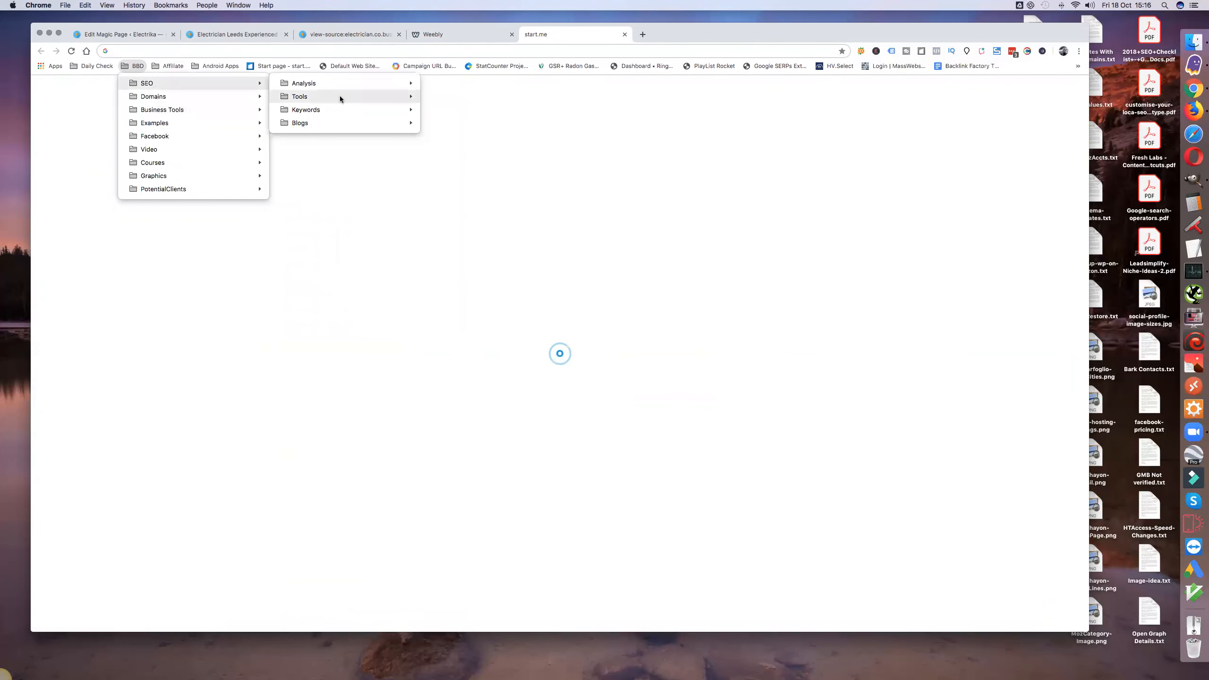
mouse_move(340, 95)
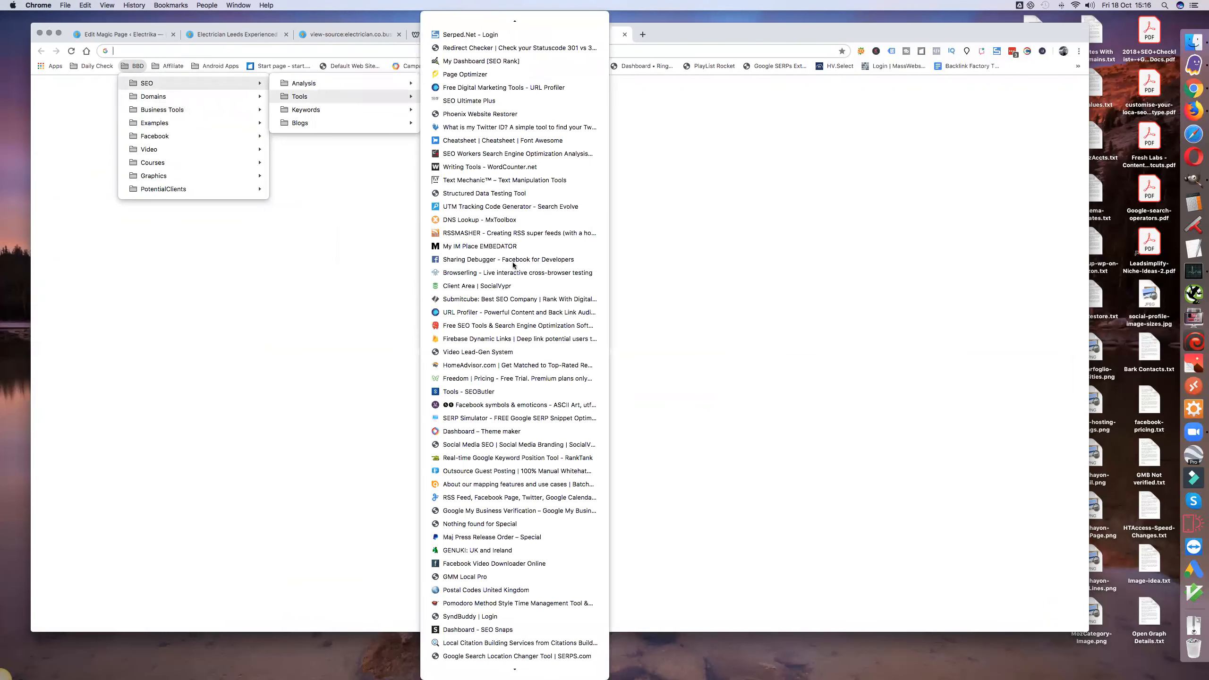
click(505, 195)
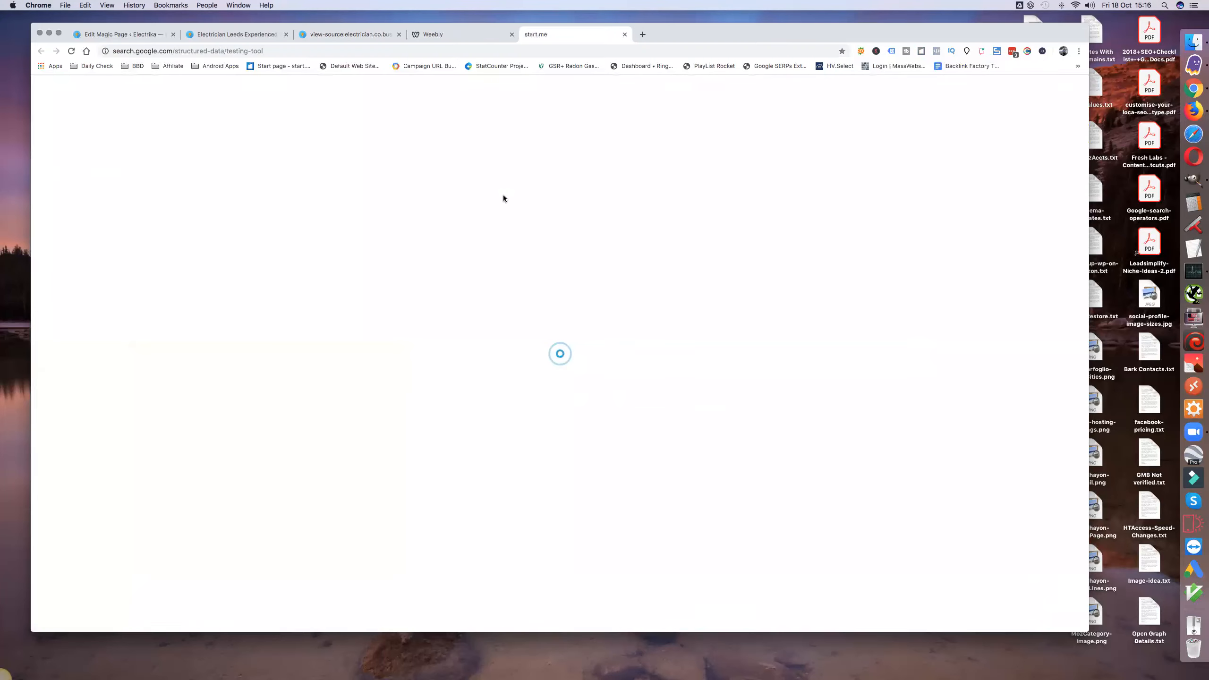
Step: Copy the published Weebly site's link address and run a Fetch URL test on it in the Structured Data Testing Tool
click(438, 34)
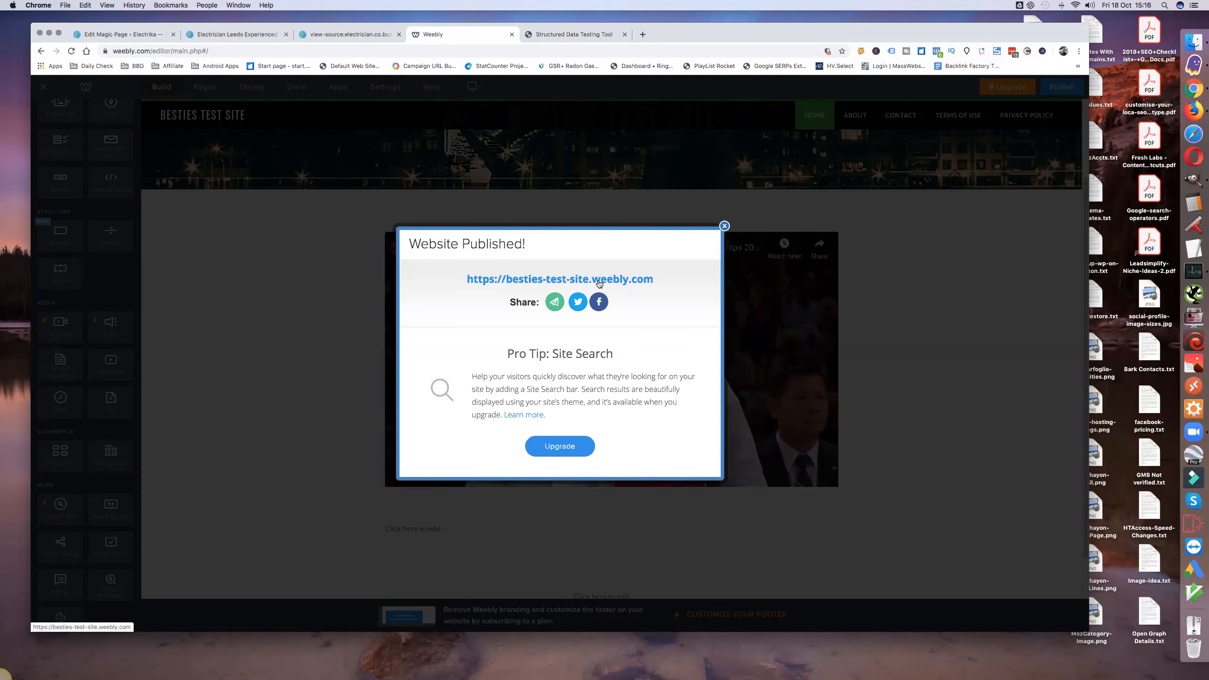
right_click(600, 284)
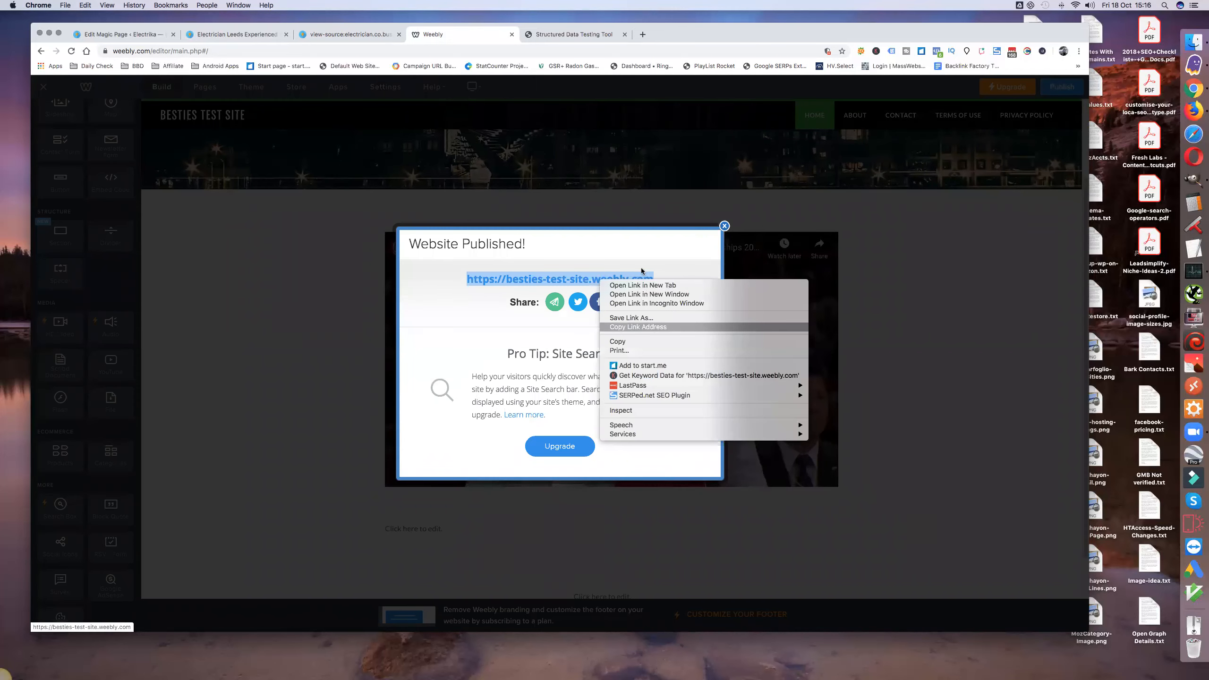
click(638, 327)
click(571, 34)
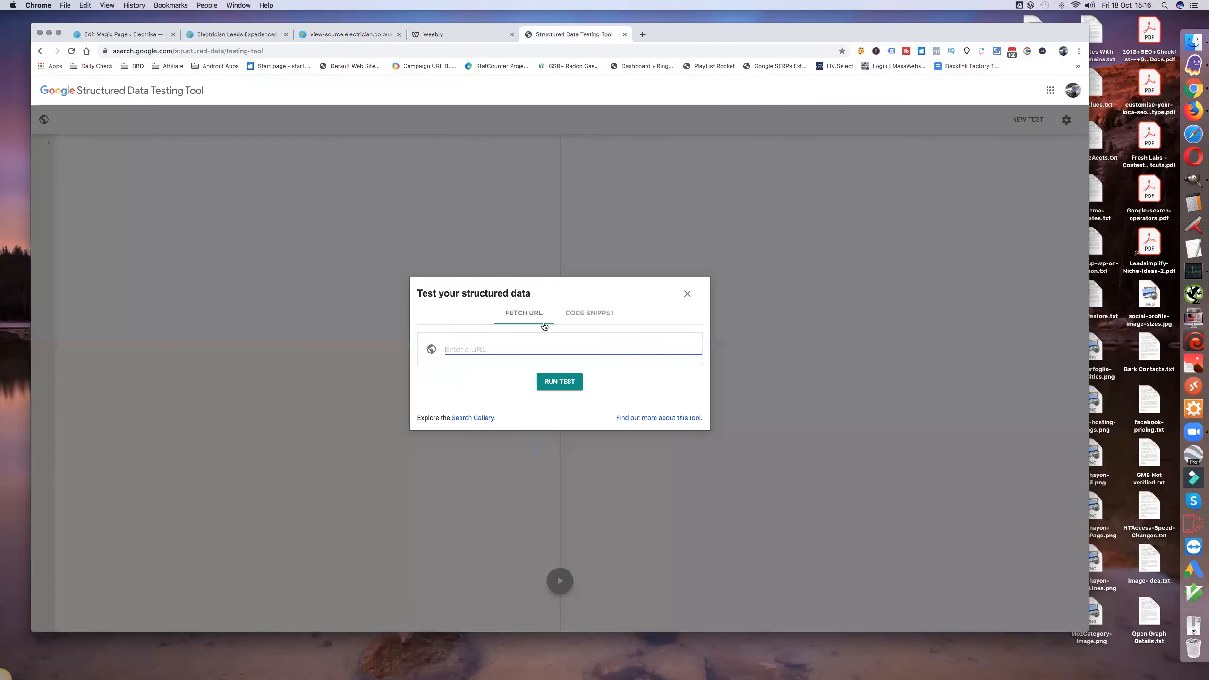
key(super+v)
click(561, 383)
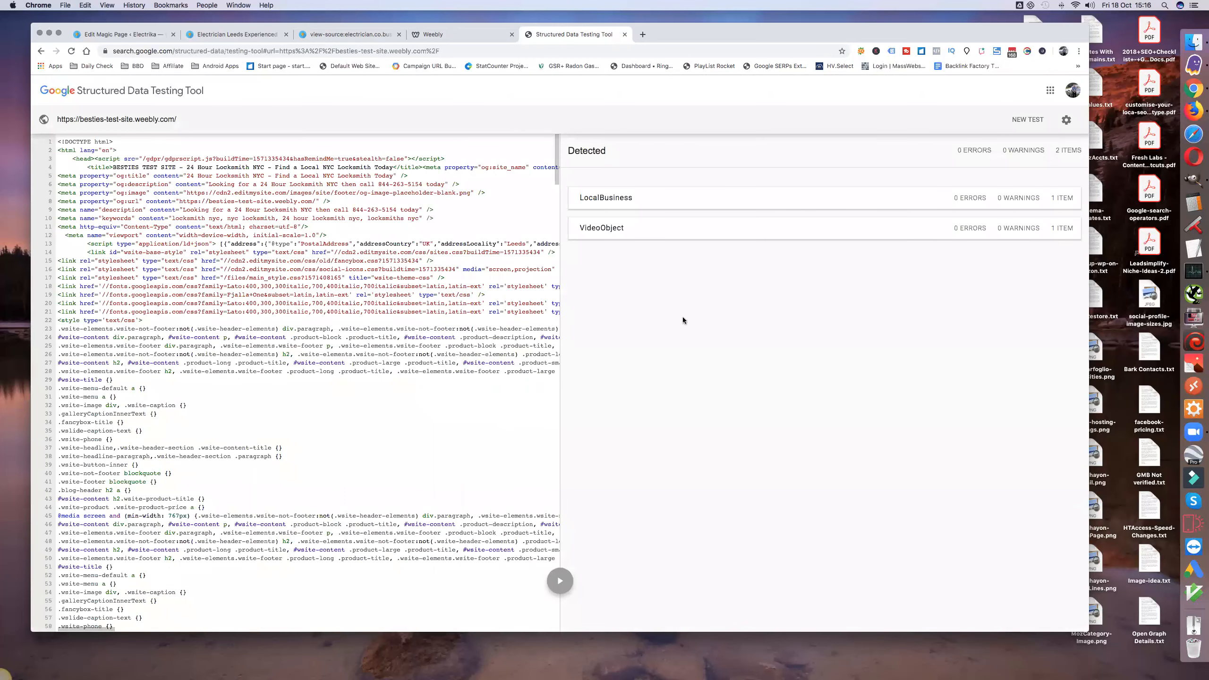
Step: Examine the detected LocalBusiness and VideoObject details in the test results and return to the overview
click(607, 204)
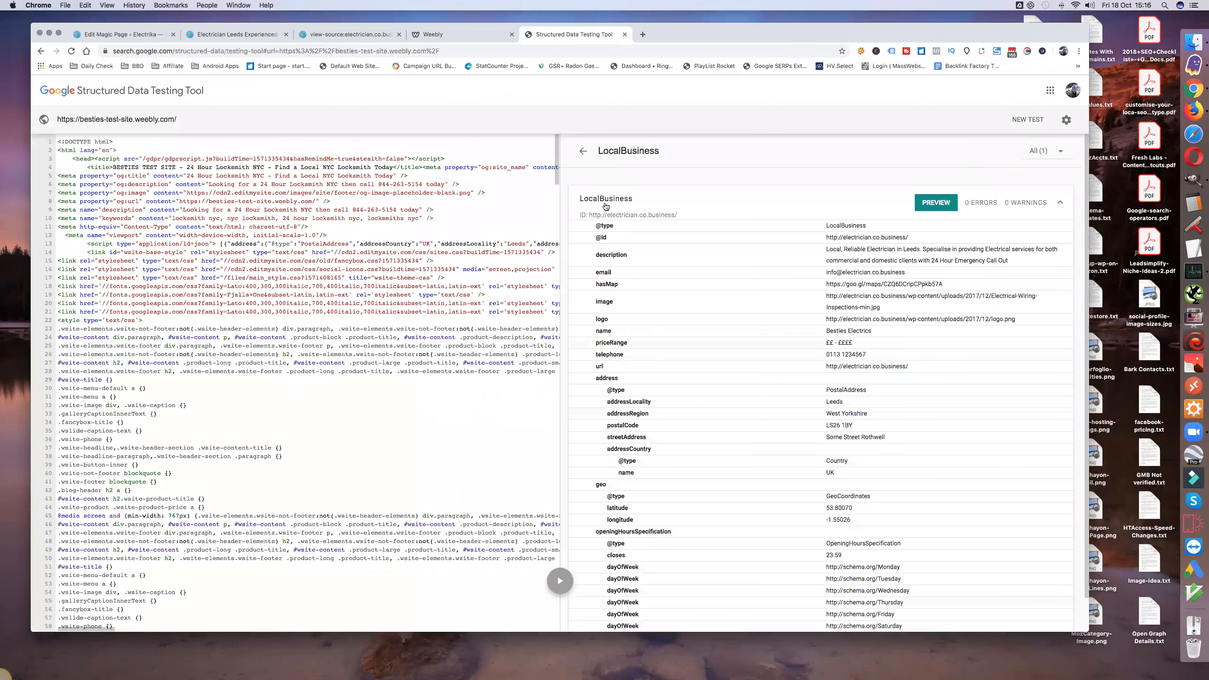
scroll(831, 421, down, 1)
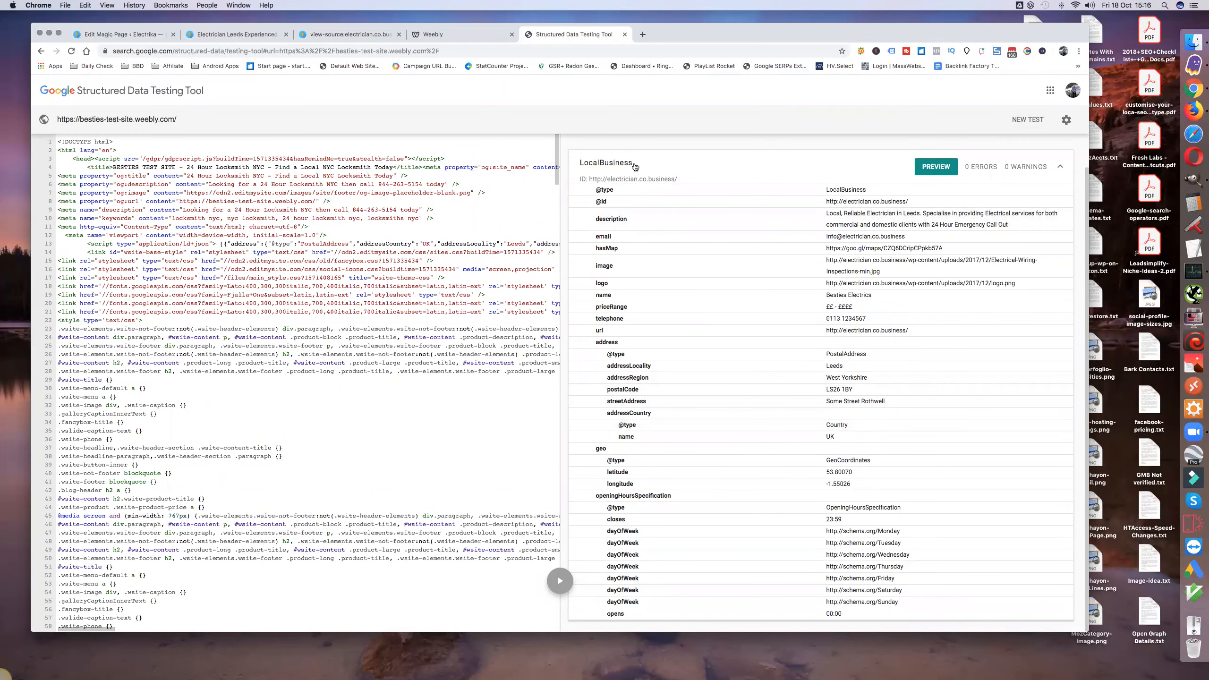
scroll(659, 183, up, 1)
click(584, 151)
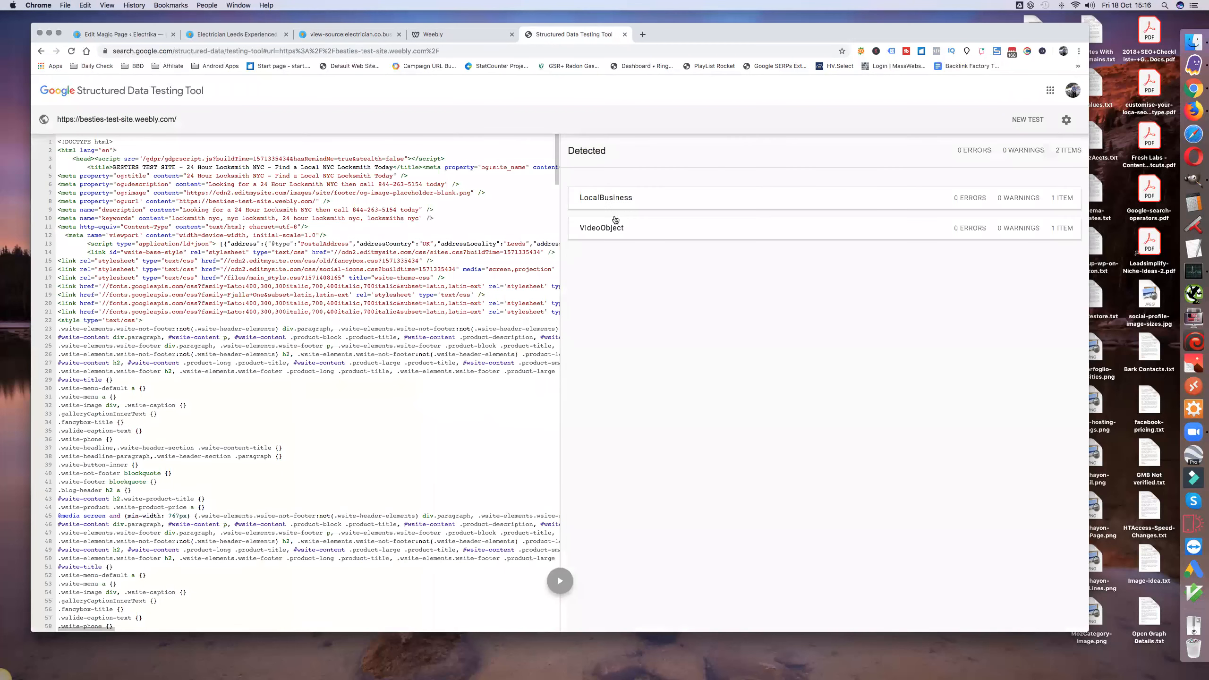
click(609, 226)
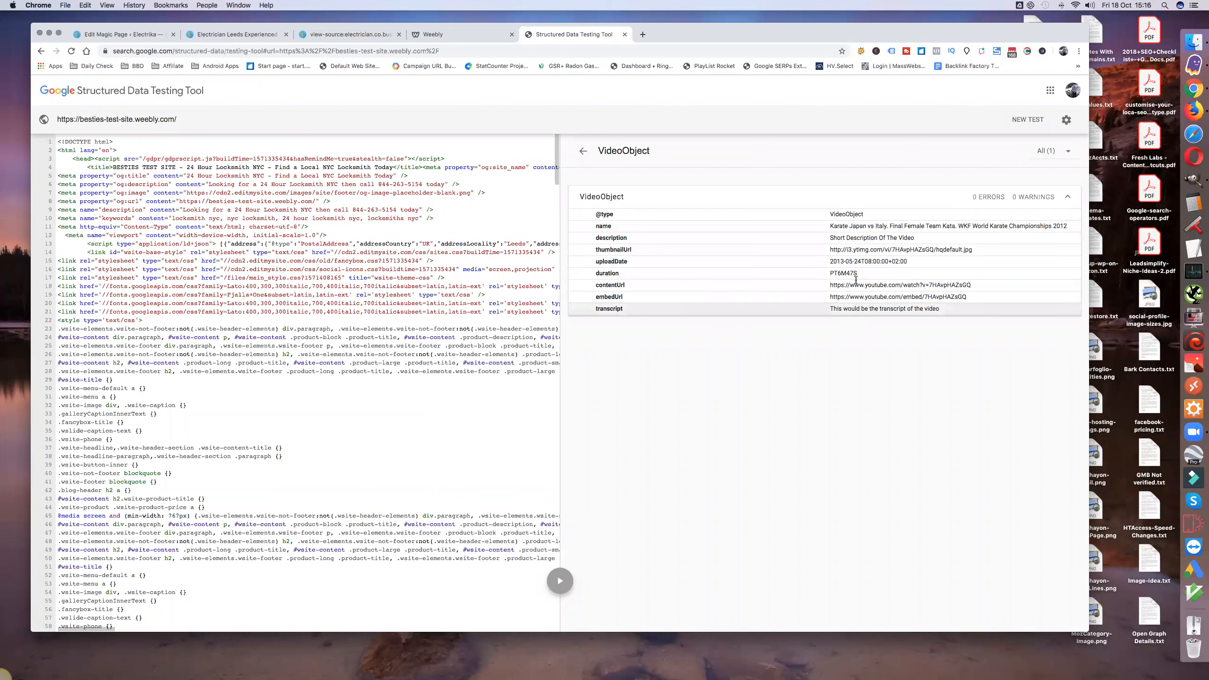
click(583, 151)
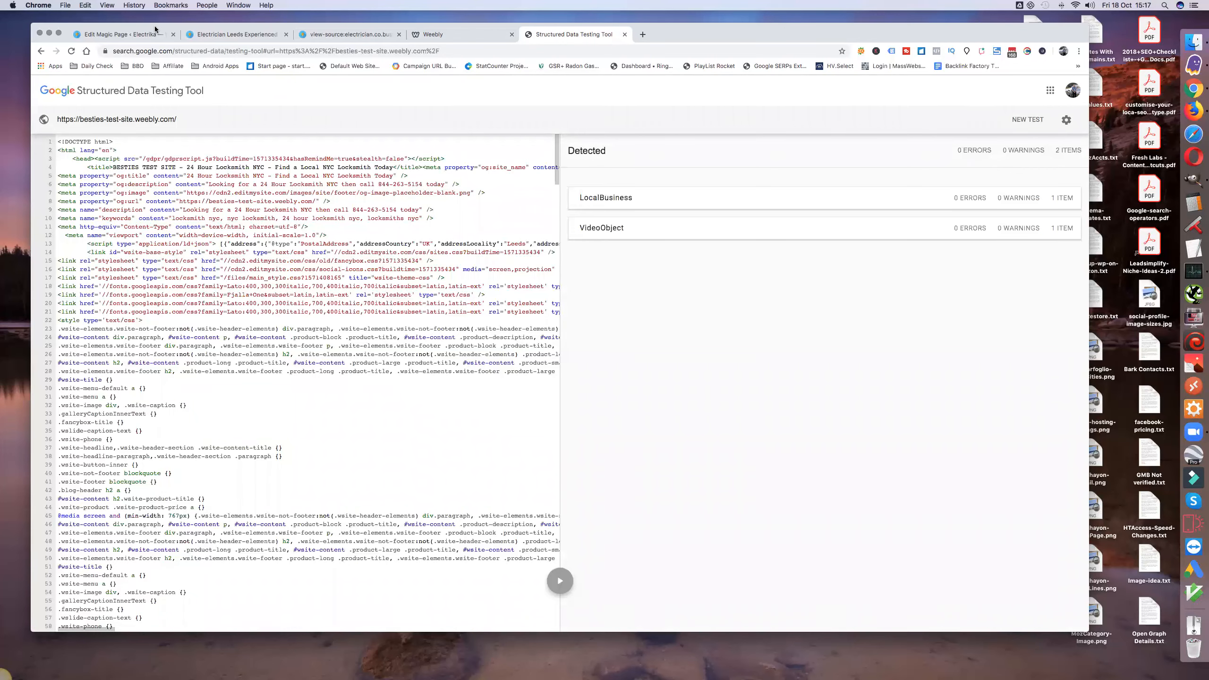
Step: Revisit the Magic Page schema builder briefly, return to the Weebly editor and dismiss the Website Published dialog
click(142, 33)
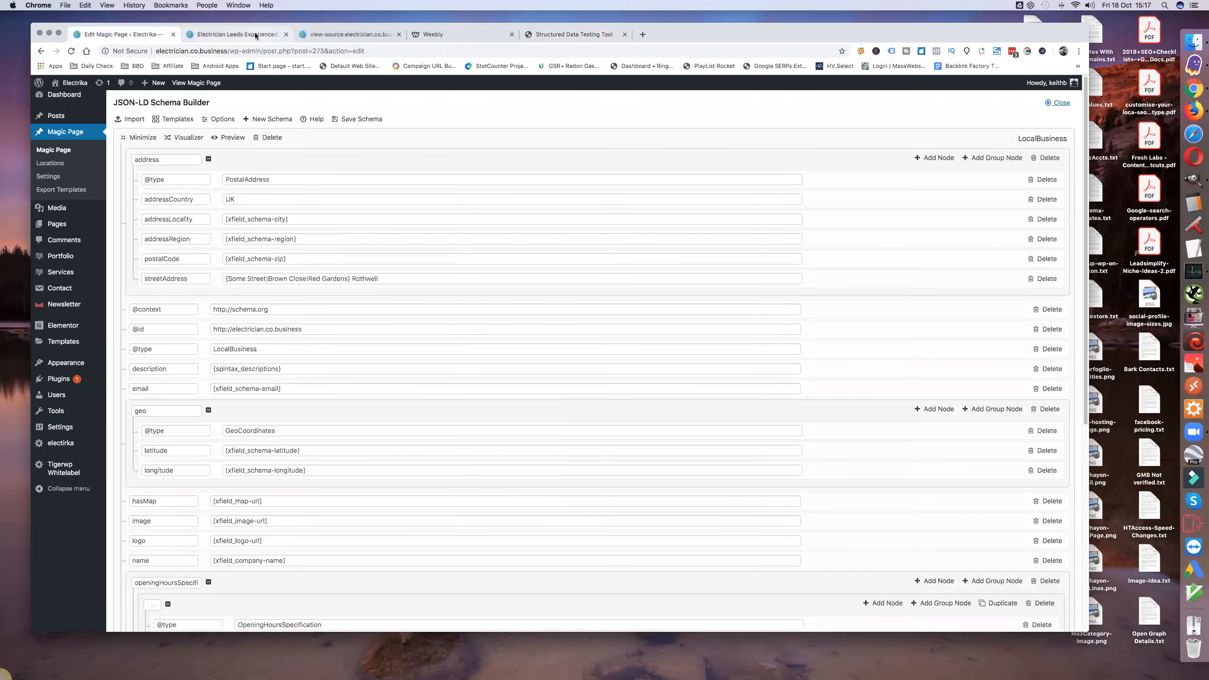
click(457, 34)
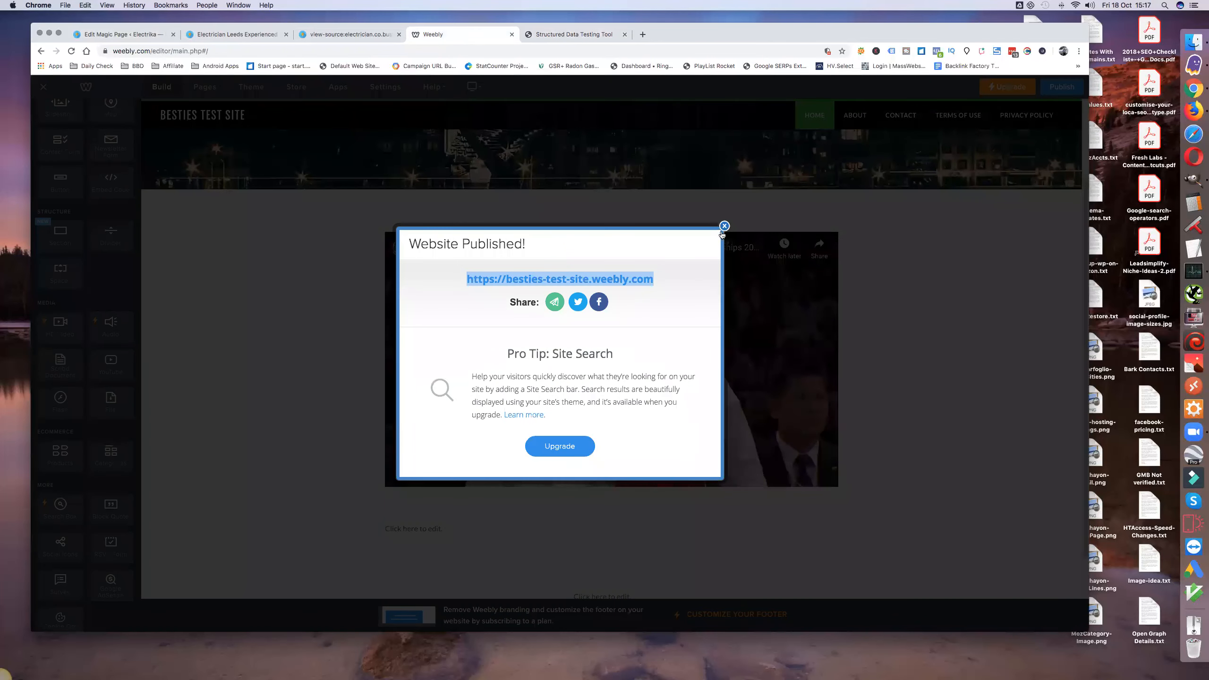
click(724, 226)
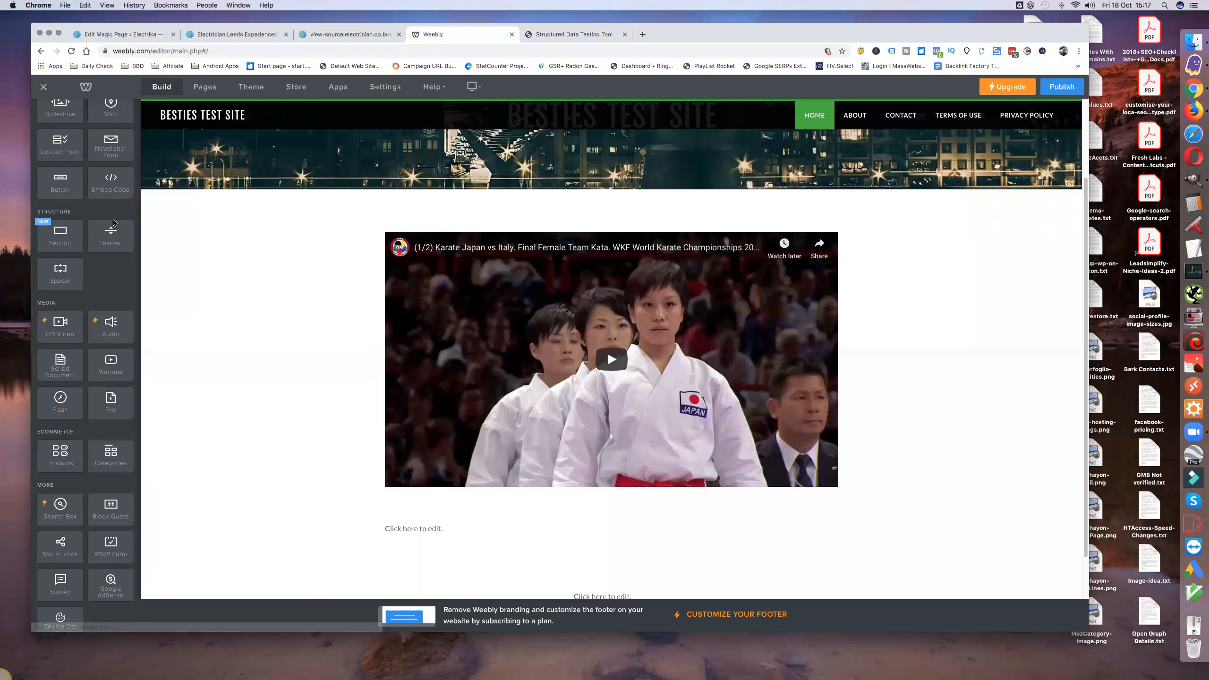
scroll(112, 215, up, 3)
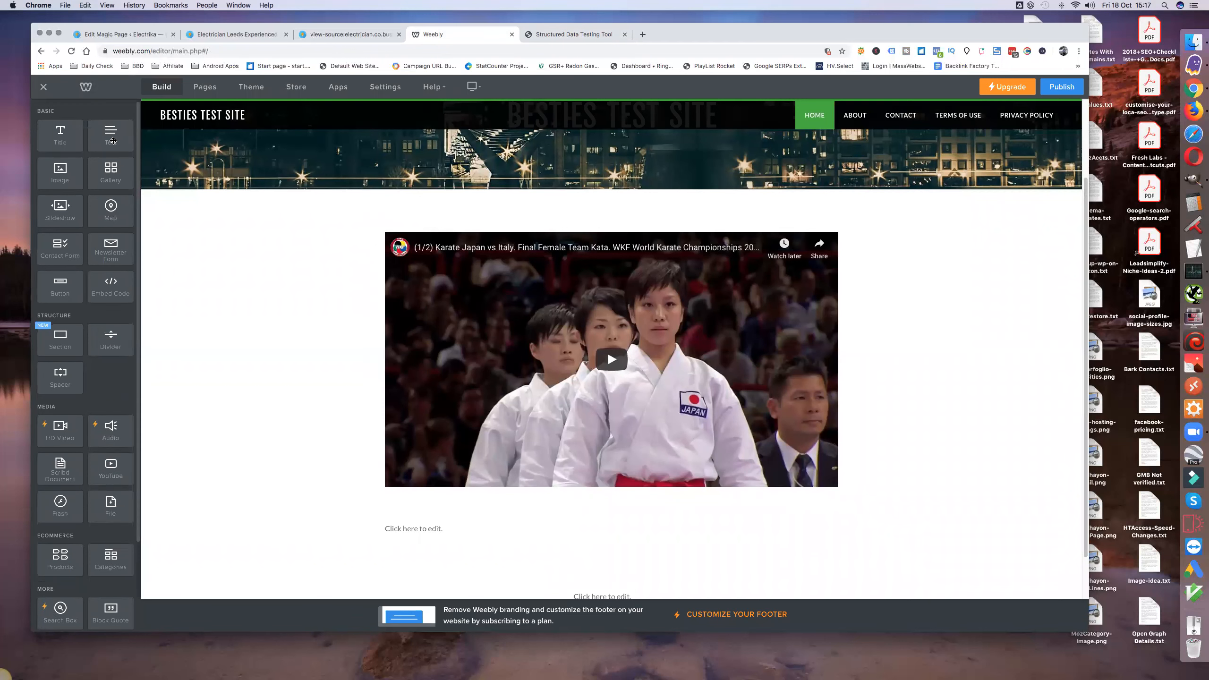